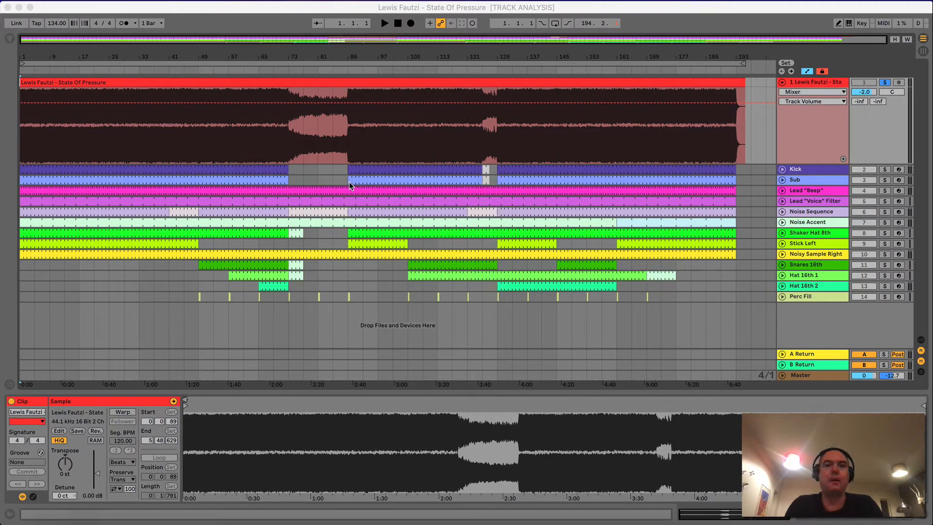
Select the full-length State Of Pressure reference clip on the first track to view it against the arrangement
{"action": "left_click", "coordinate": [605, 83]}
{"action": "left_click", "coordinate": [604, 78]}
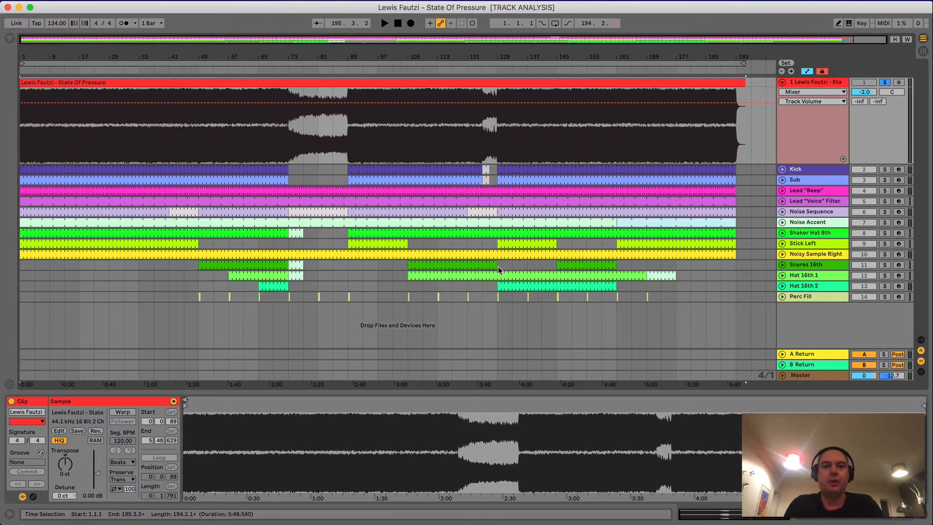
{"action": "left_click", "coordinate": [230, 213]}
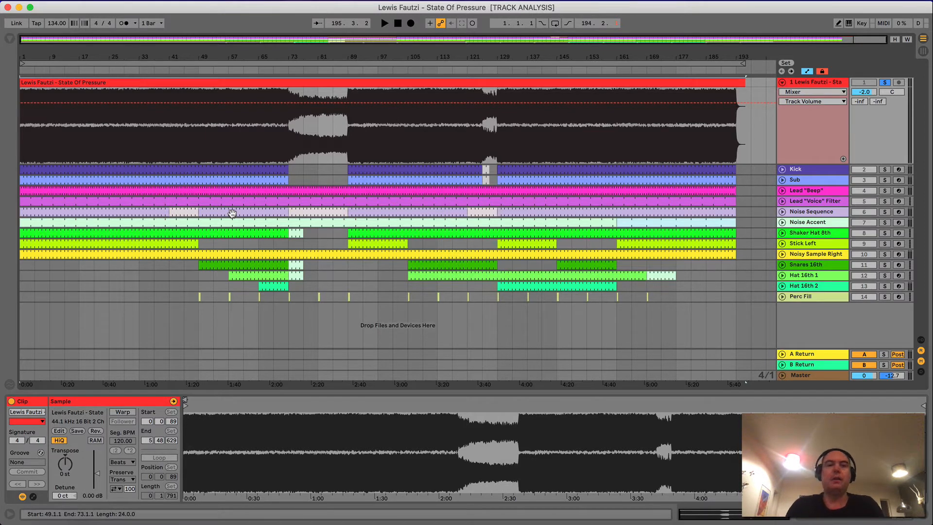
{"action": "left_click", "coordinate": [299, 177]}
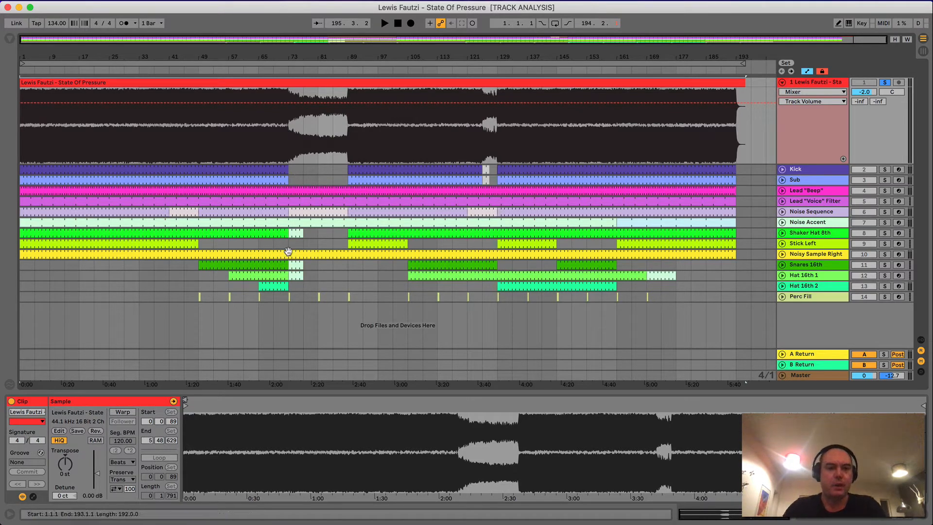
Mark the empty range from bar 49 to bar 57 on the Hat 16th 1 track, just before its first clip
{"action": "left_click", "coordinate": [199, 278]}
{"action": "left_click_drag", "start_coordinate": [203, 275], "coordinate": [214, 277]}
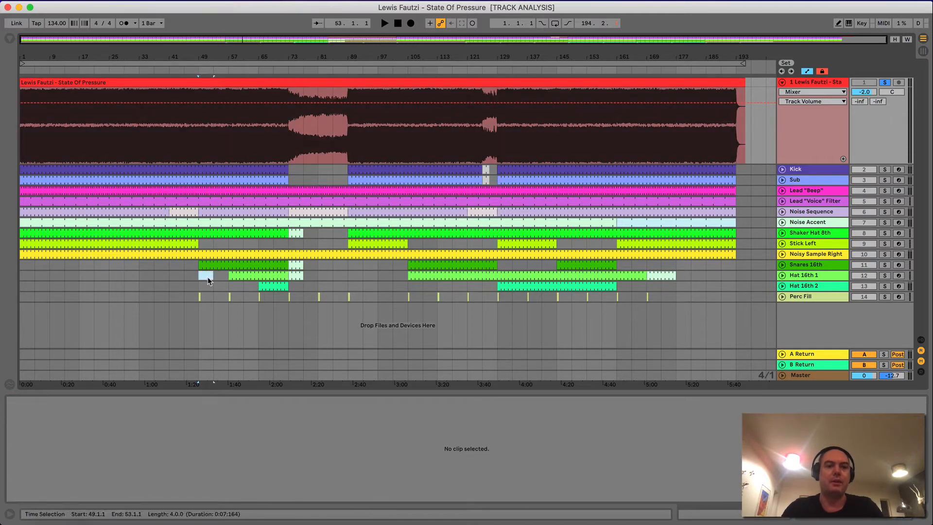
{"action": "left_click", "coordinate": [219, 278], "text": "shift"}
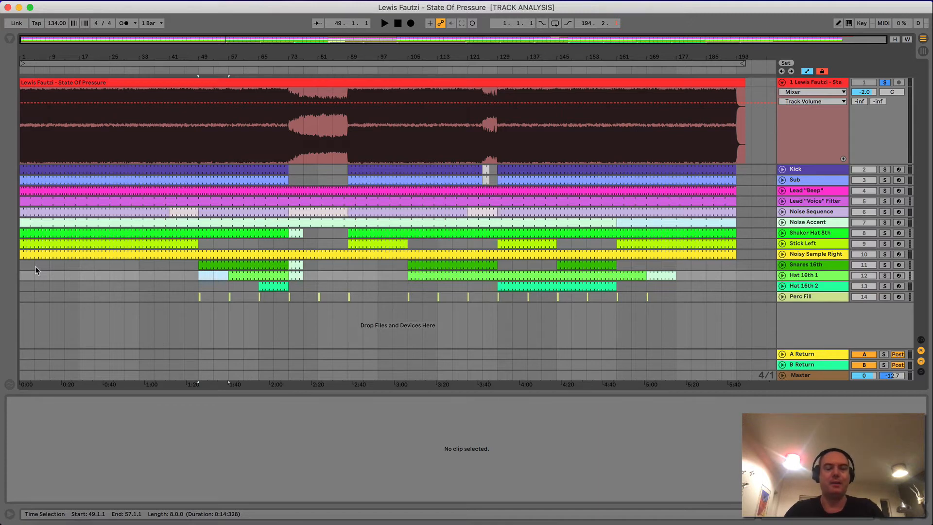
Select the State Of Pressure reference clip and play it from the start to bar 17
{"action": "left_click", "coordinate": [44, 84]}
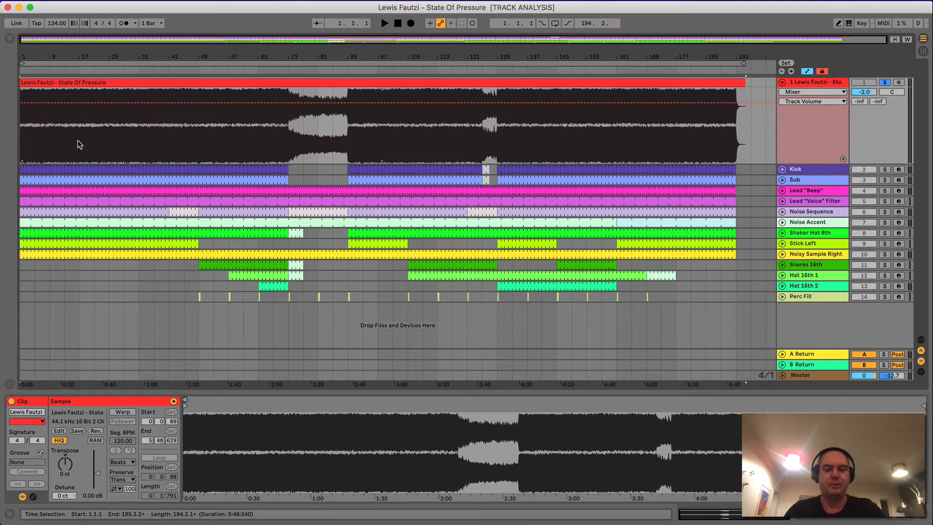
{"action": "key", "text": "space"}
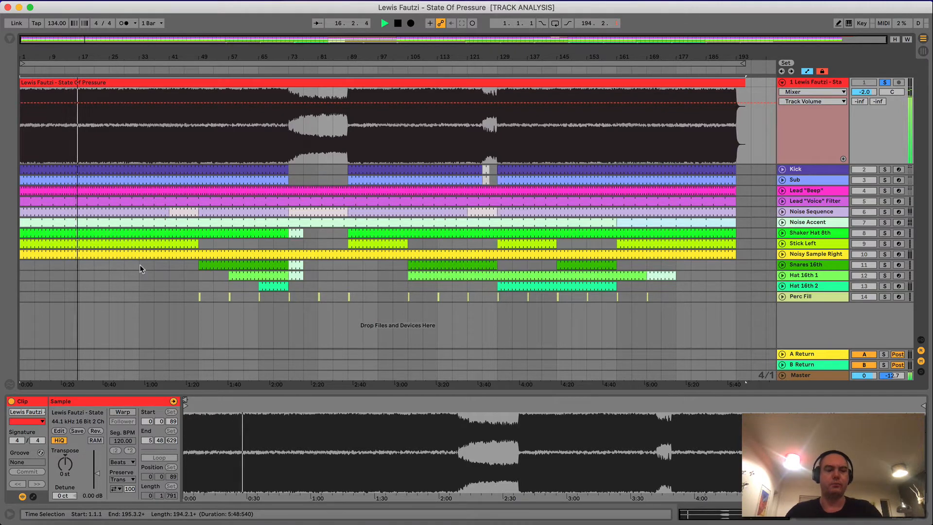
{"action": "key", "text": "space"}
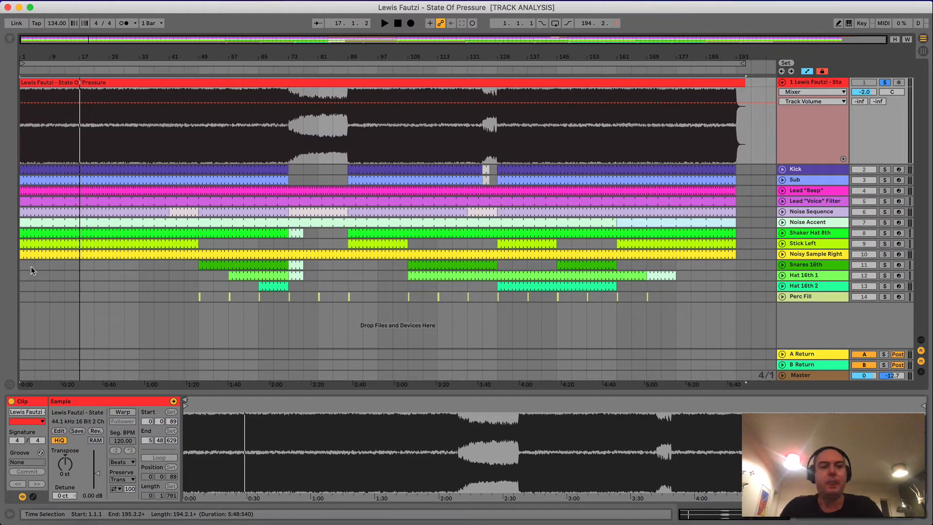
Mark the empty first 32 bars on the Snares 16th and Hat 16th 1 tracks, and place the insert mark at bar 17
{"action": "left_click_drag", "start_coordinate": [23, 267], "coordinate": [134, 277]}
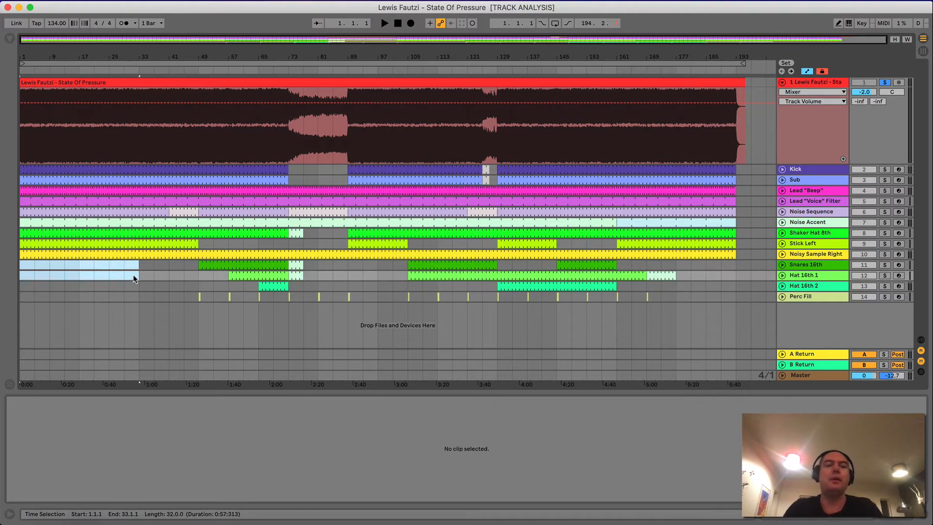
{"action": "left_click", "coordinate": [78, 278]}
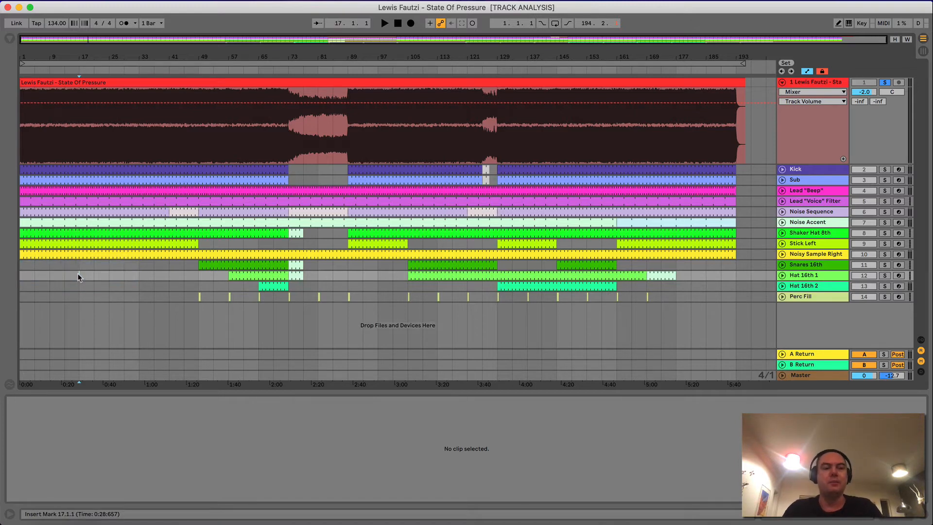
{"action": "left_click", "coordinate": [79, 265]}
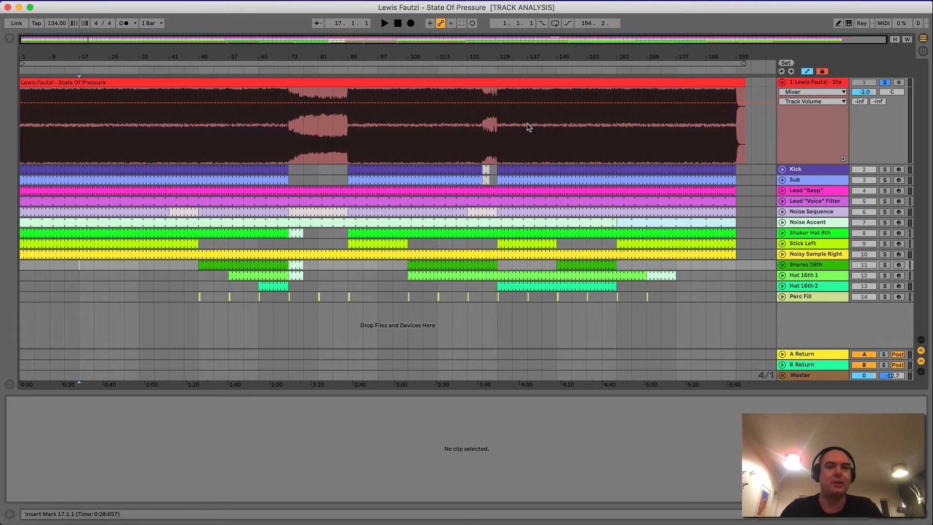
Unfold the Kick track and show the MIDI notes of its first clip
{"action": "left_click", "coordinate": [782, 169]}
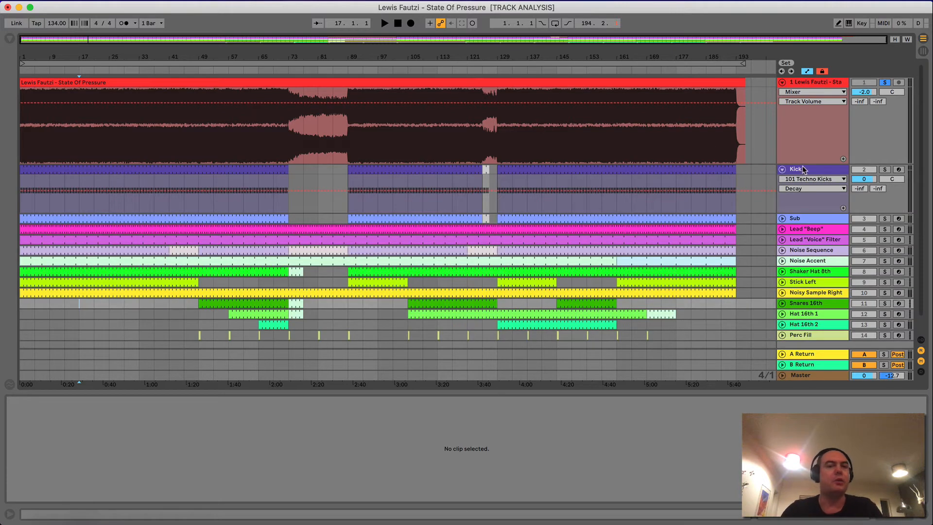
{"action": "left_click", "coordinate": [803, 169]}
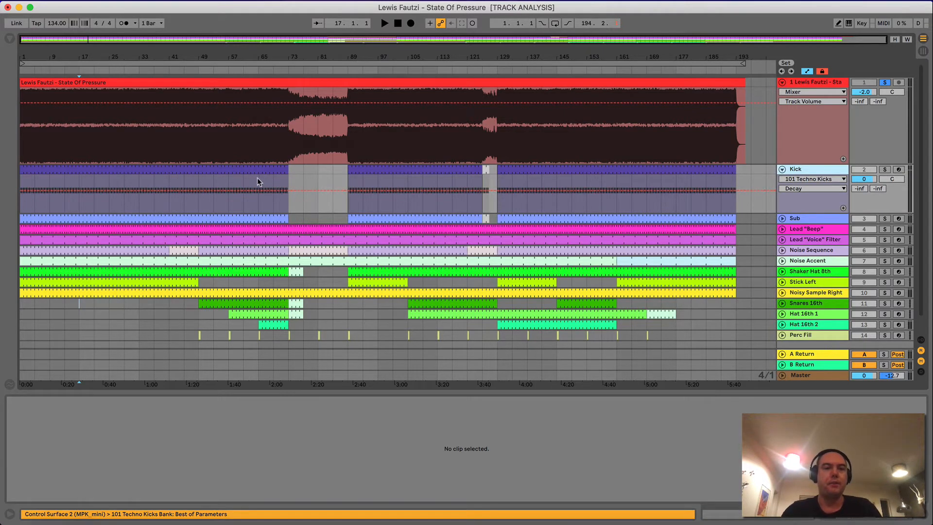
{"action": "left_click", "coordinate": [225, 180]}
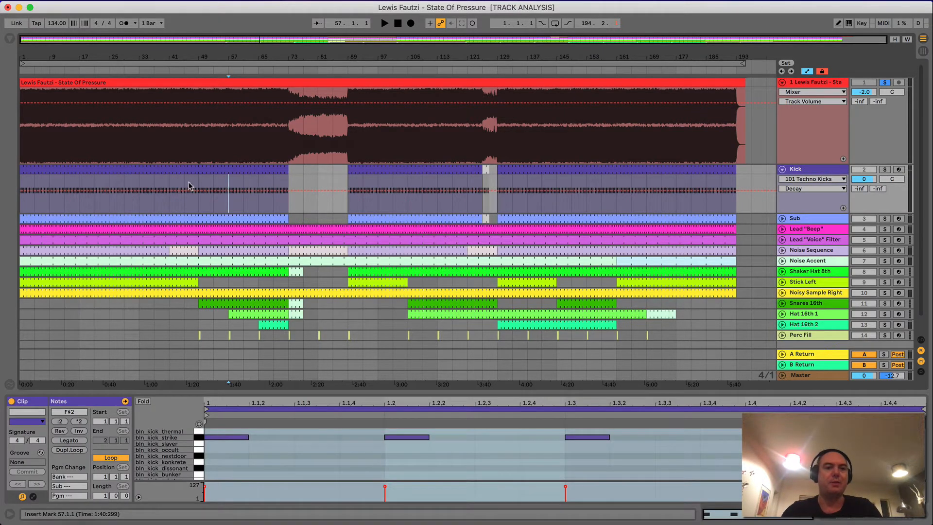
{"action": "left_click", "coordinate": [168, 182]}
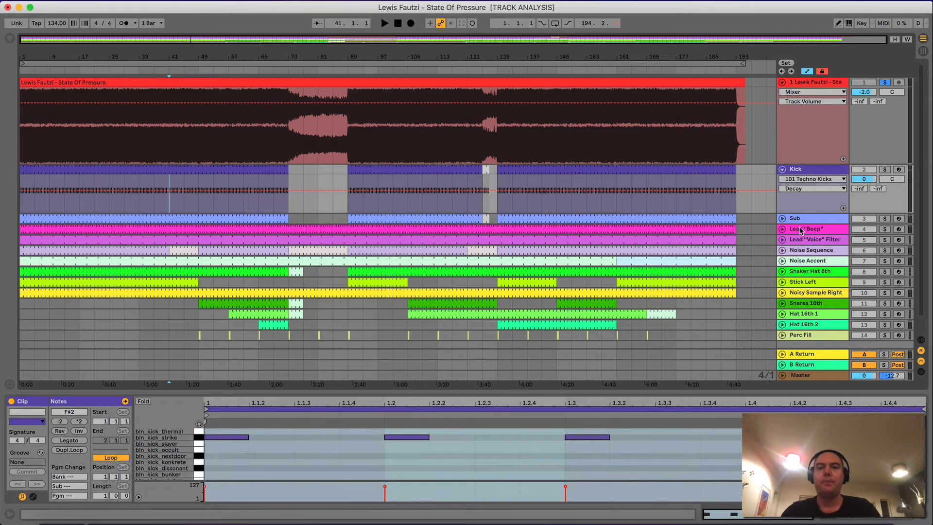
Unfold the Sub track and show its first clip's MIDI notes folded to the used pitches only
{"action": "left_click", "coordinate": [783, 218]}
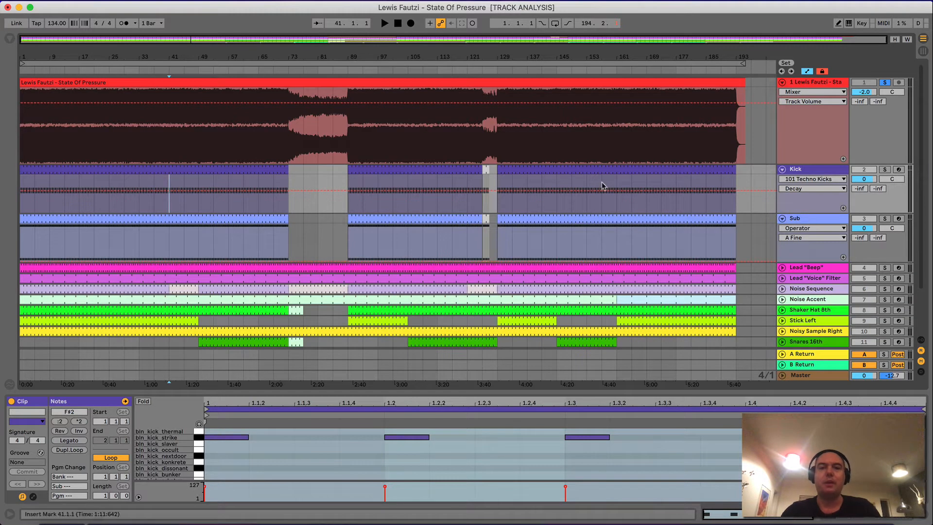
{"action": "left_click", "coordinate": [240, 217]}
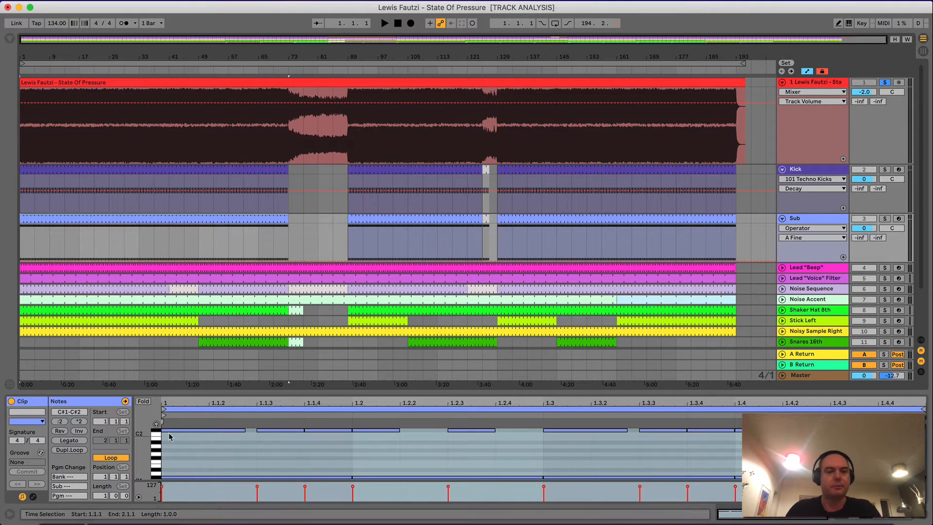
{"action": "left_click", "coordinate": [144, 402]}
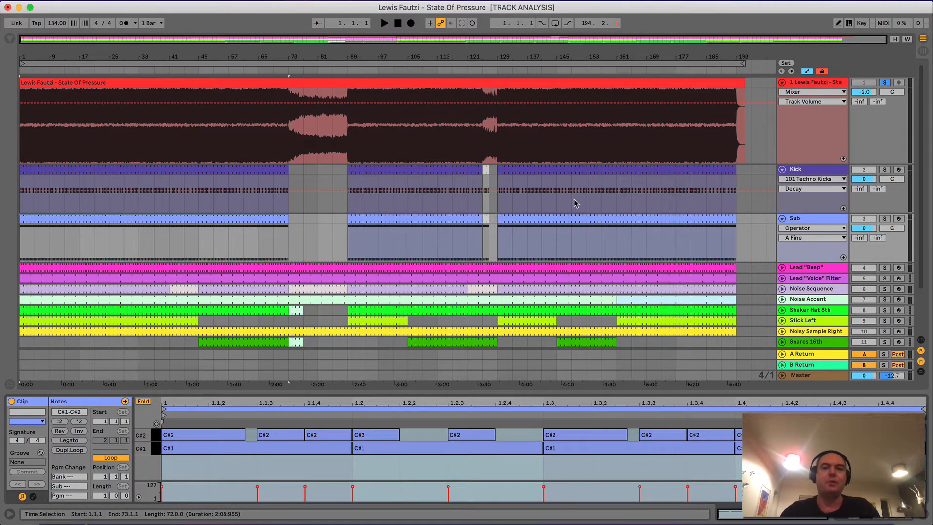
Select the first Kick clip and play the soloed reference track briefly from bar 1
{"action": "left_click", "coordinate": [41, 167]}
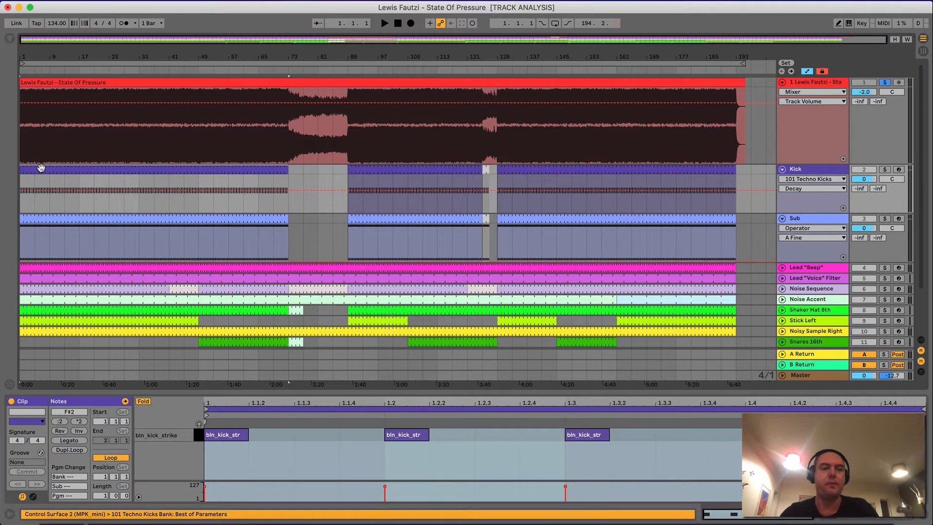
{"action": "key", "text": "space"}
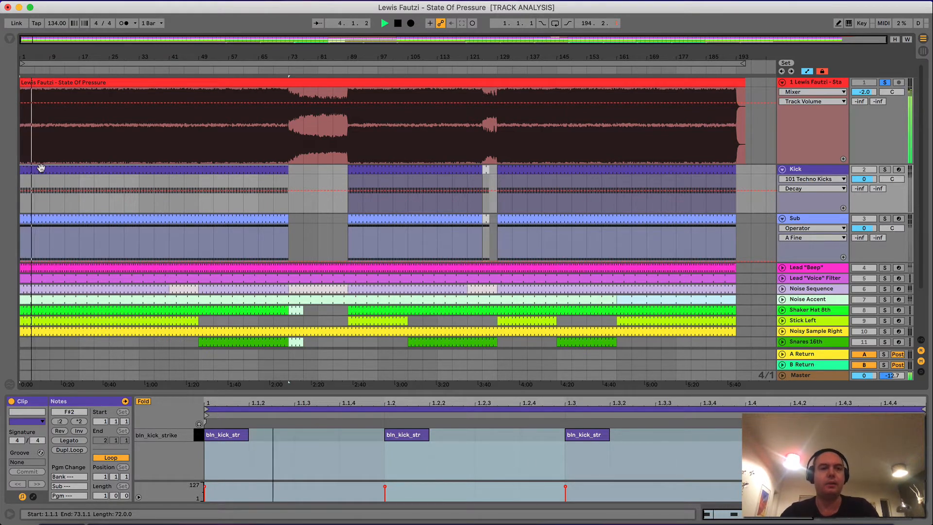
{"action": "key", "text": "space"}
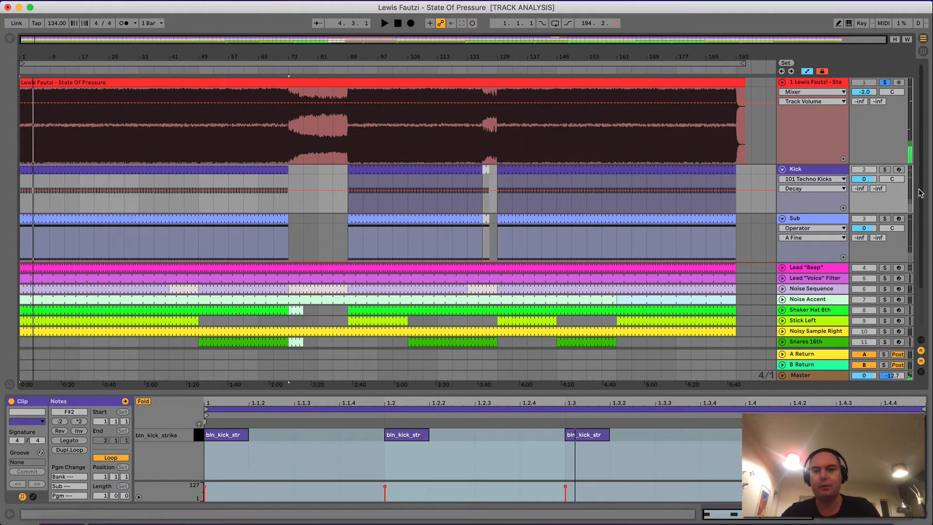
Solo the Sub track and play it from bar 1 with its first clip's notes shown, then stop playback
{"action": "left_click", "coordinate": [884, 218]}
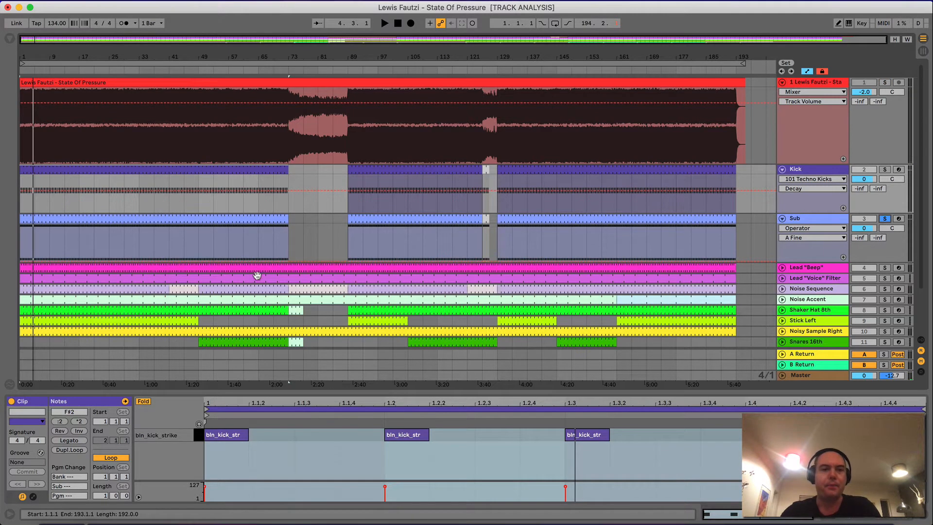
{"action": "key", "text": "space"}
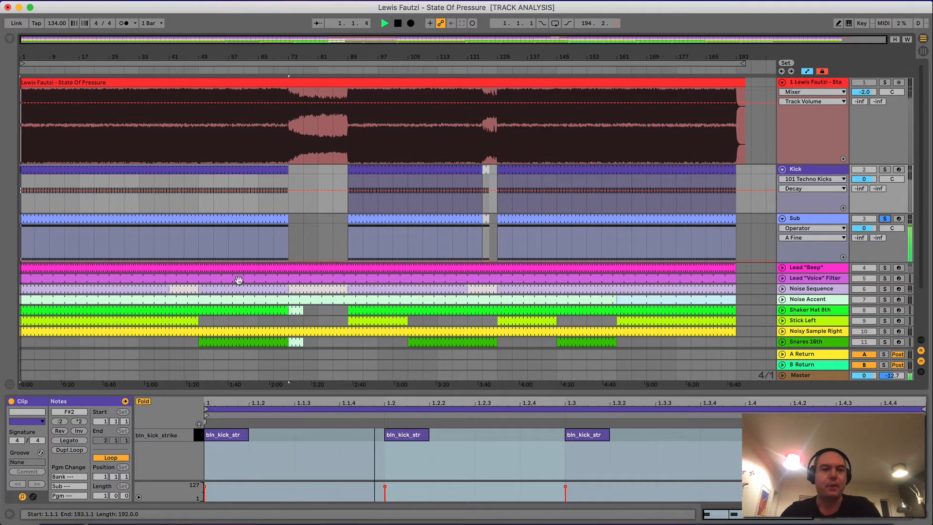
{"action": "left_click", "coordinate": [204, 217]}
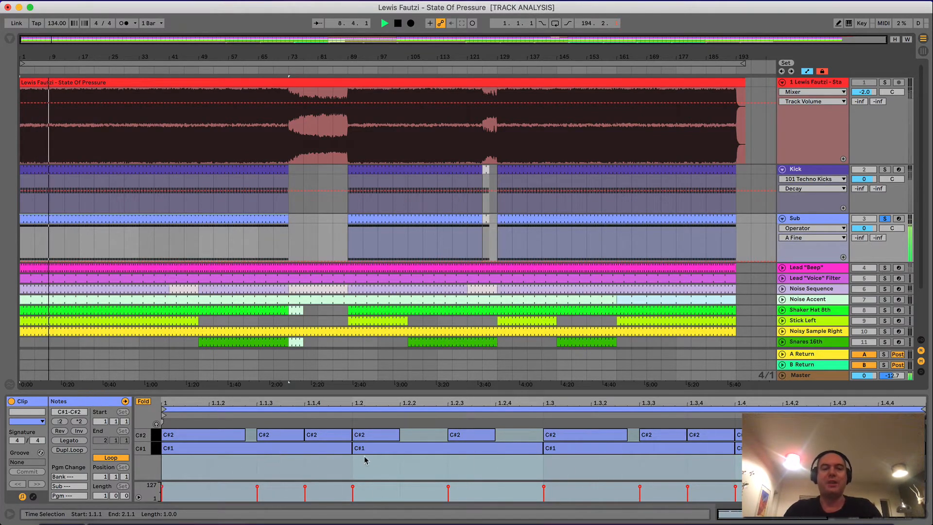
{"action": "key", "text": "space"}
Place the insert mark at bar 17, solo the Kick together with the Sub, and play both briefly
{"action": "left_click", "coordinate": [280, 249]}
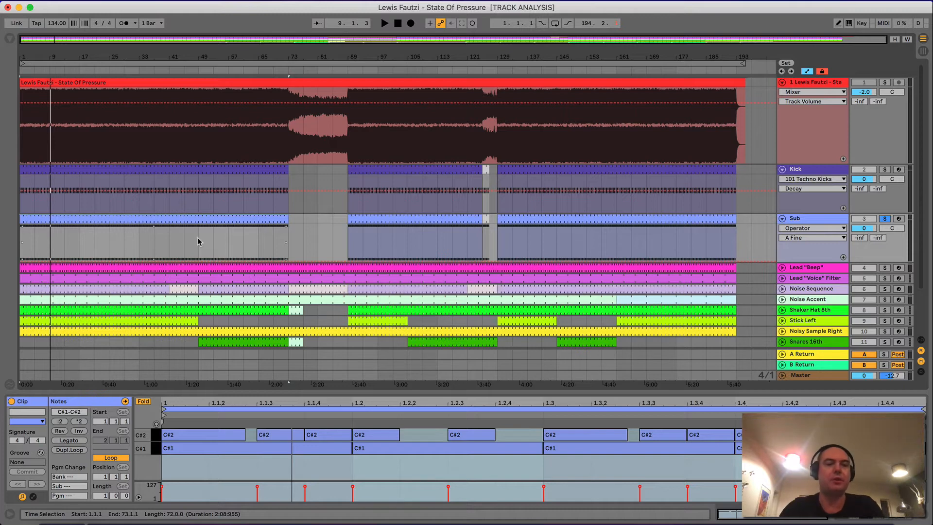
{"action": "left_click", "coordinate": [81, 243]}
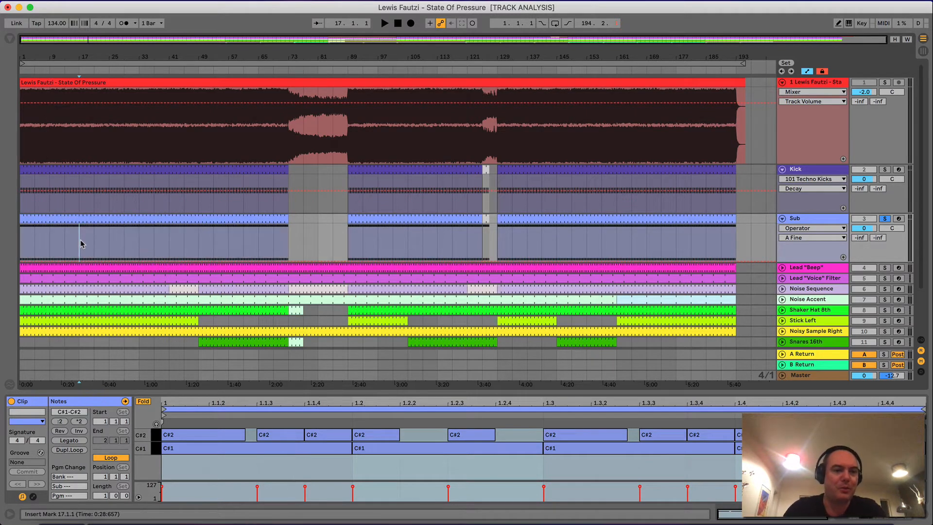
{"action": "left_click", "coordinate": [885, 169]}
{"action": "key", "text": "space"}
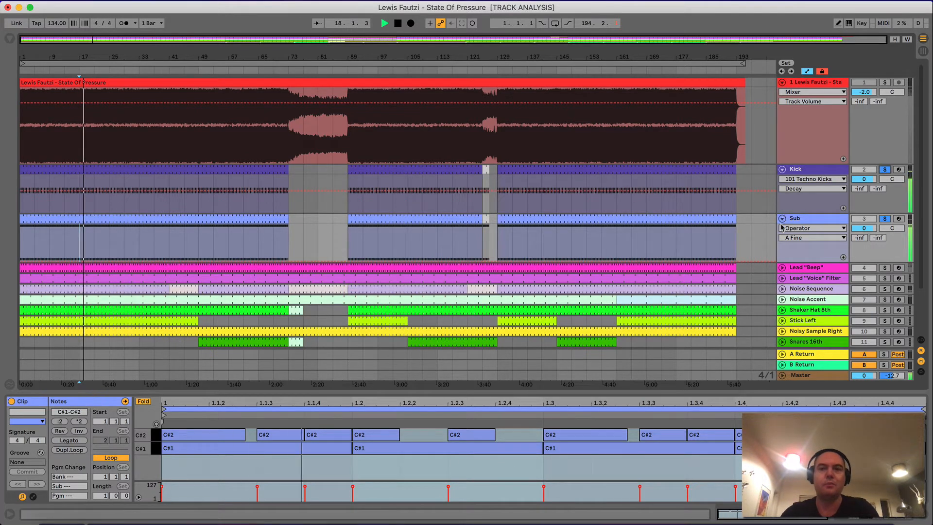
{"action": "key", "text": "space"}
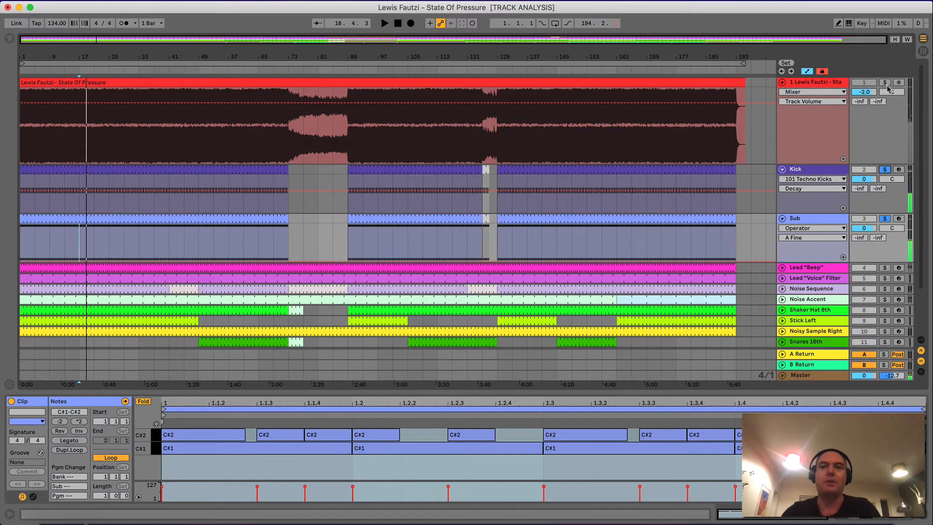
Solo only the State Of Pressure reference track and play it briefly from bar 17
{"action": "left_click", "coordinate": [886, 82]}
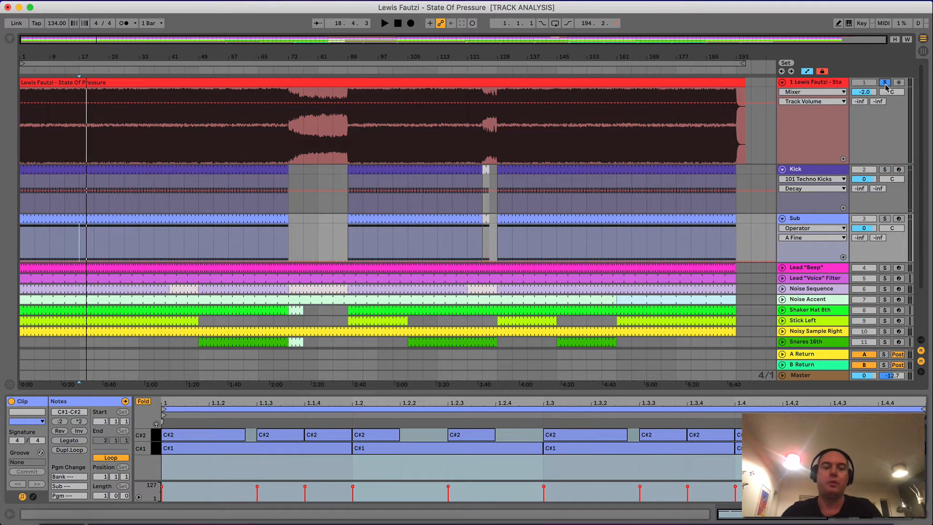
{"action": "left_click", "coordinate": [82, 145]}
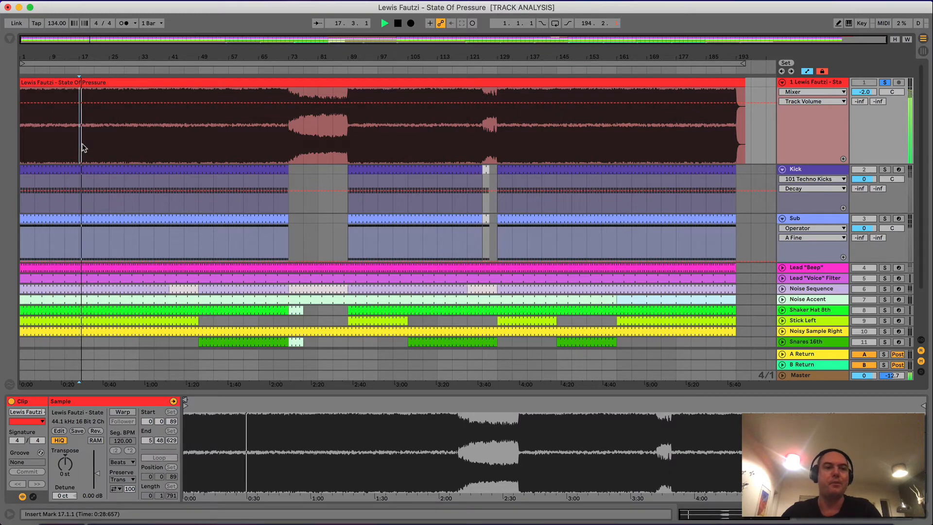
{"action": "key", "text": "space"}
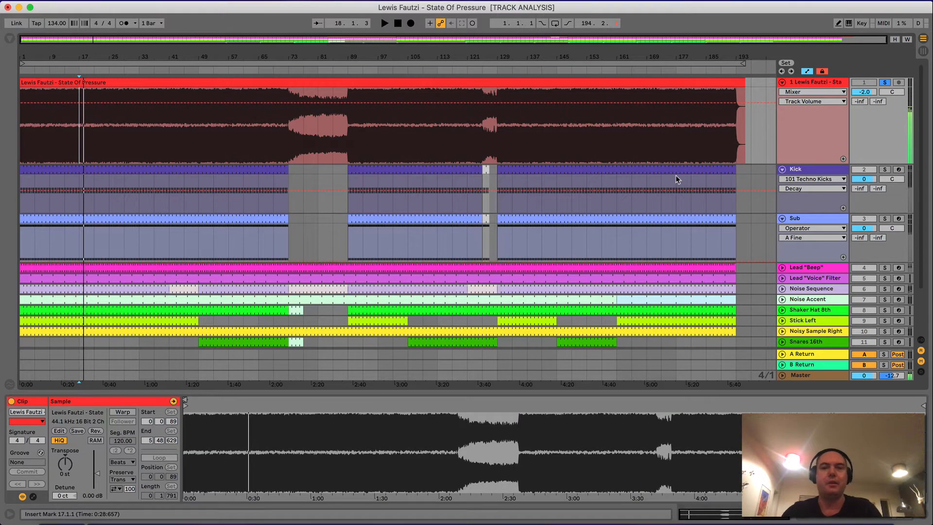
Collapse the Kick and Sub tracks, and step through the lead and Noise Sequence tracks, ending on Lead "Beep"
{"action": "left_click", "coordinate": [783, 169]}
{"action": "left_click", "coordinate": [782, 180]}
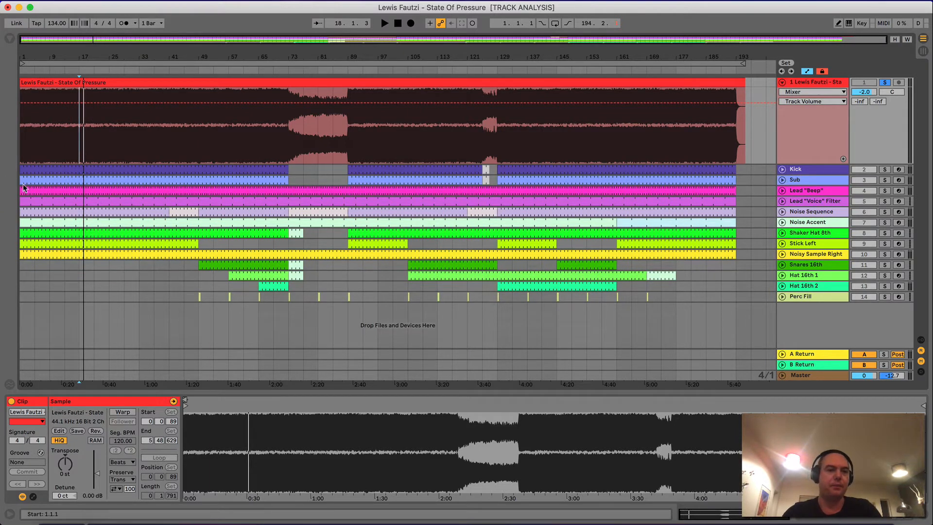
{"action": "left_click", "coordinate": [796, 192]}
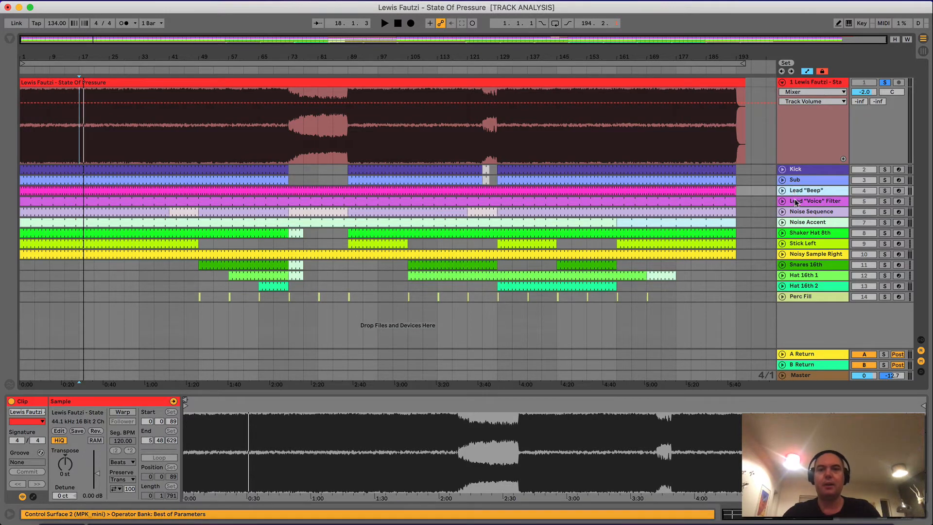
{"action": "left_click", "coordinate": [796, 202]}
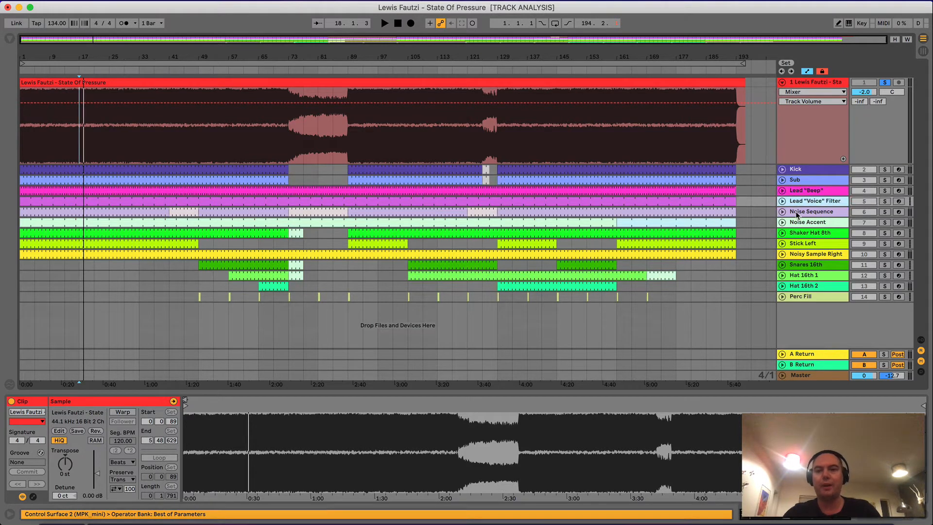
{"action": "left_click", "coordinate": [797, 214]}
{"action": "left_click", "coordinate": [794, 193]}
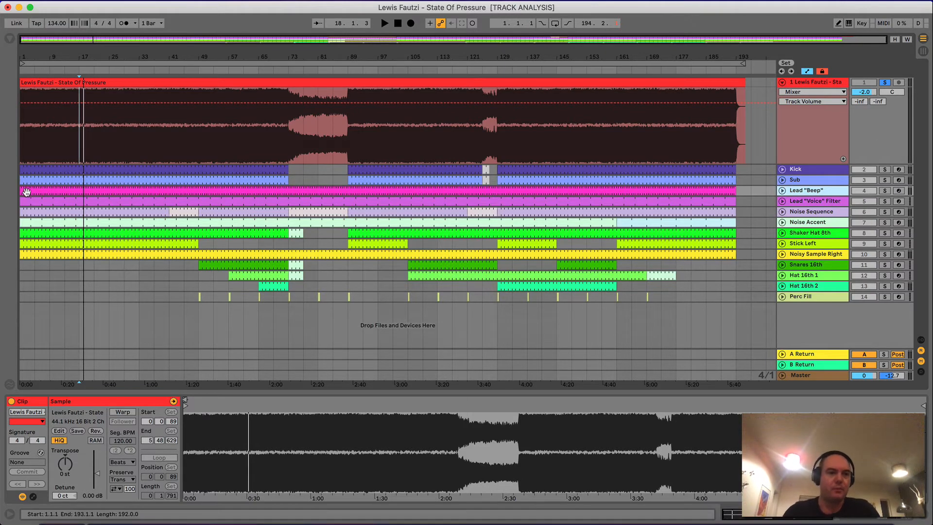
Show the notes of the Lead "Beep" clip and play the State Of Pressure reference briefly from bar 1, and again from bar 17
{"action": "left_click", "coordinate": [25, 193]}
{"action": "key", "text": "space"}
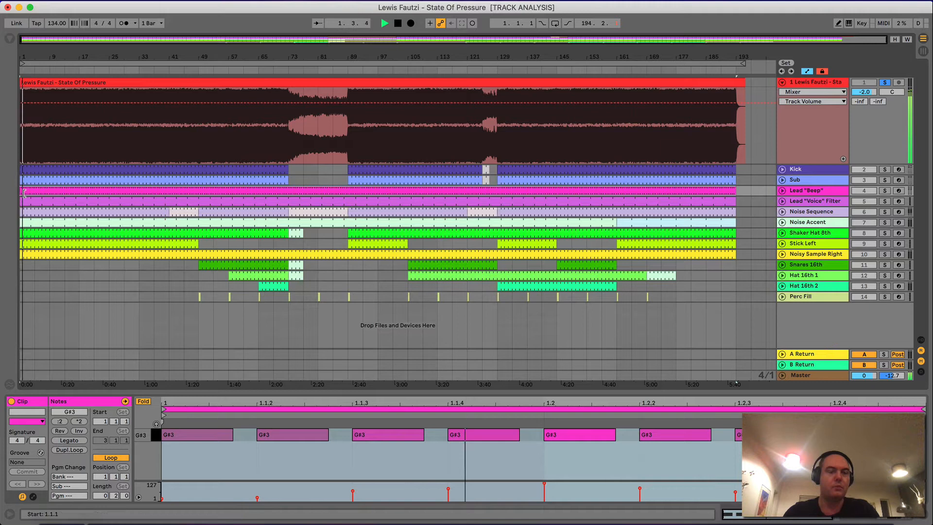
{"action": "left_click", "coordinate": [72, 208]}
{"action": "left_click", "coordinate": [79, 275]}
{"action": "key", "text": "space"}
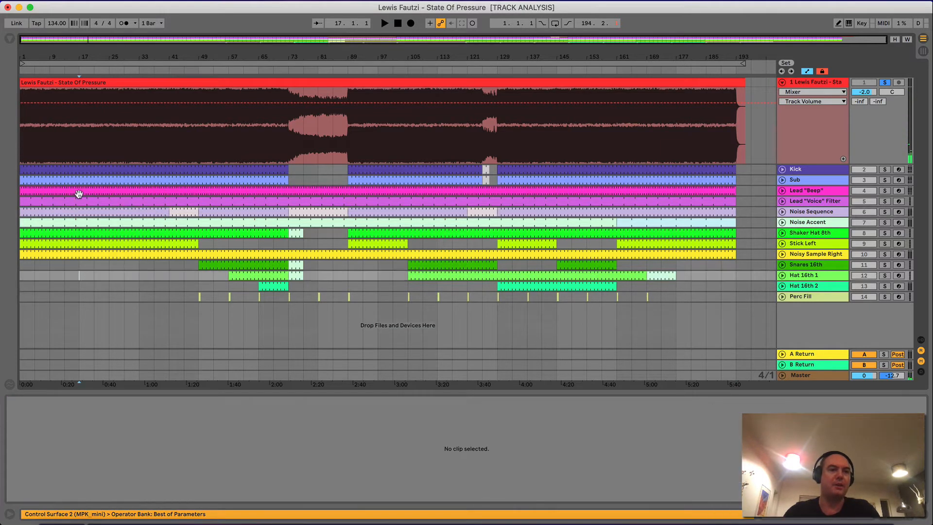
{"action": "key", "text": "space"}
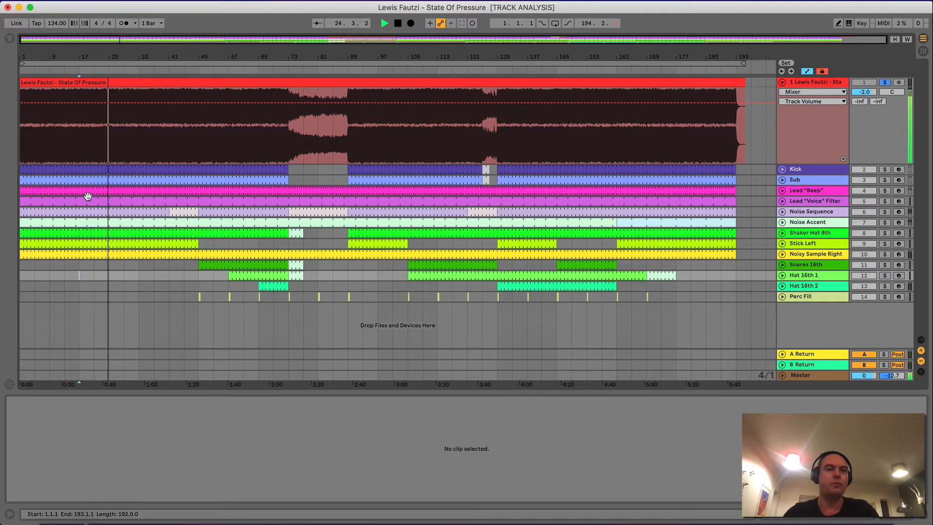
{"action": "key", "text": "space"}
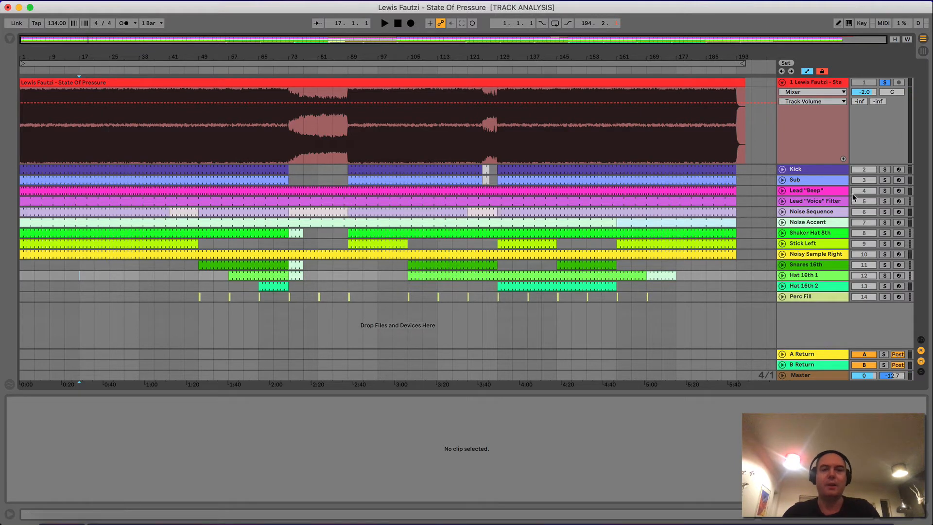
Solo Lead "Beep" and play it from bar 17 with the track unfolded and its clip's notes shown, then stop playback
{"action": "left_click", "coordinate": [884, 191]}
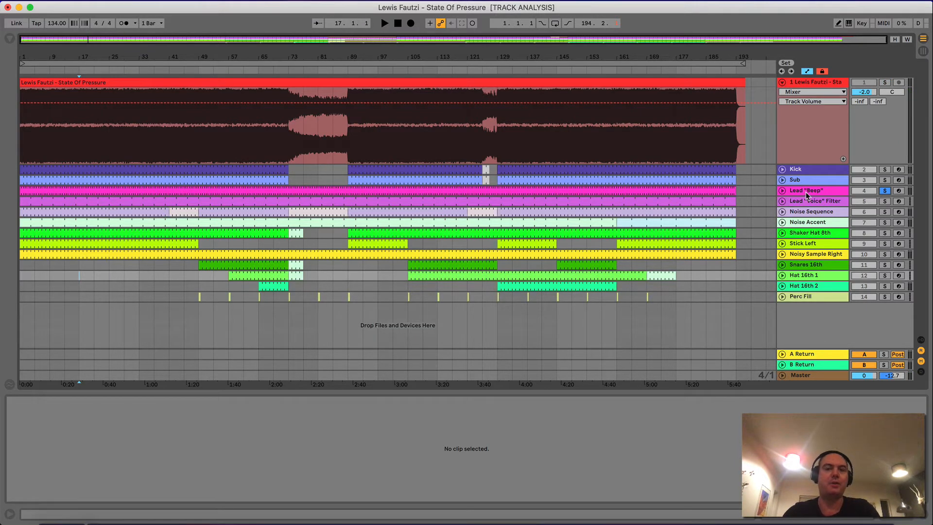
{"action": "key", "text": "space"}
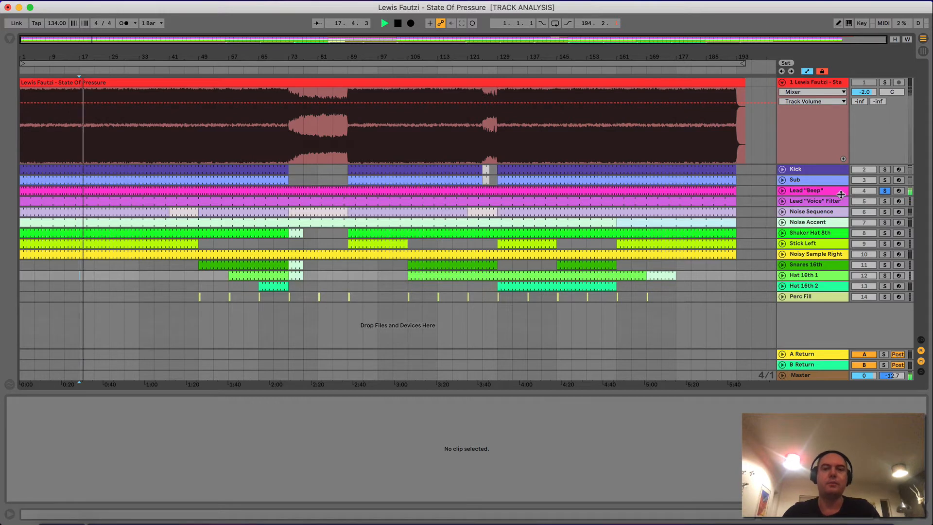
{"action": "left_click", "coordinate": [782, 190]}
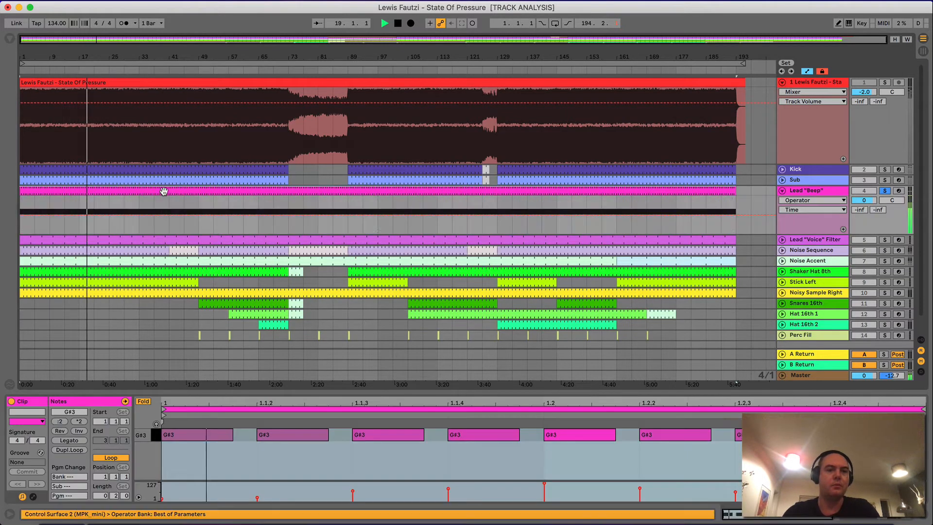
{"action": "left_click", "coordinate": [163, 194]}
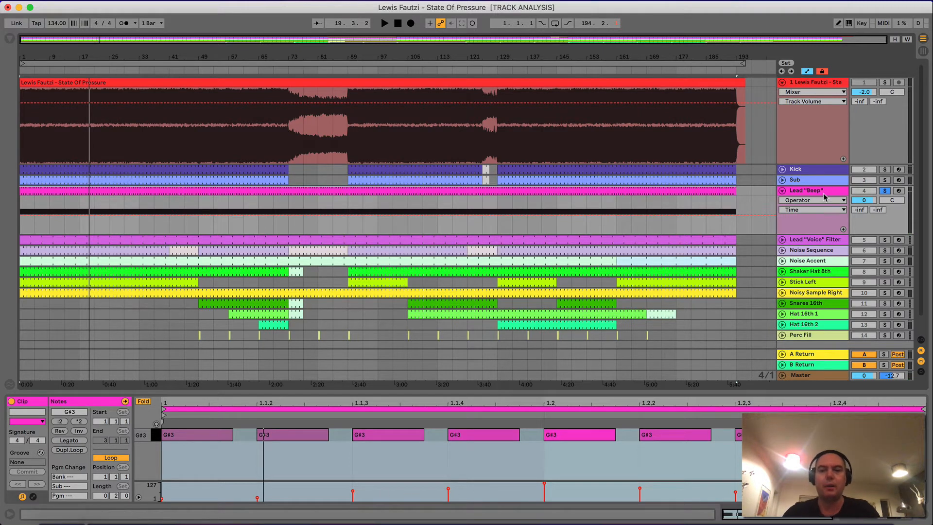
Unfold Lead "Voice" Filter with its clip shown, solo the reference track, play it from bar 17, and move the insert mark to bar 33
{"action": "left_click", "coordinate": [783, 240]}
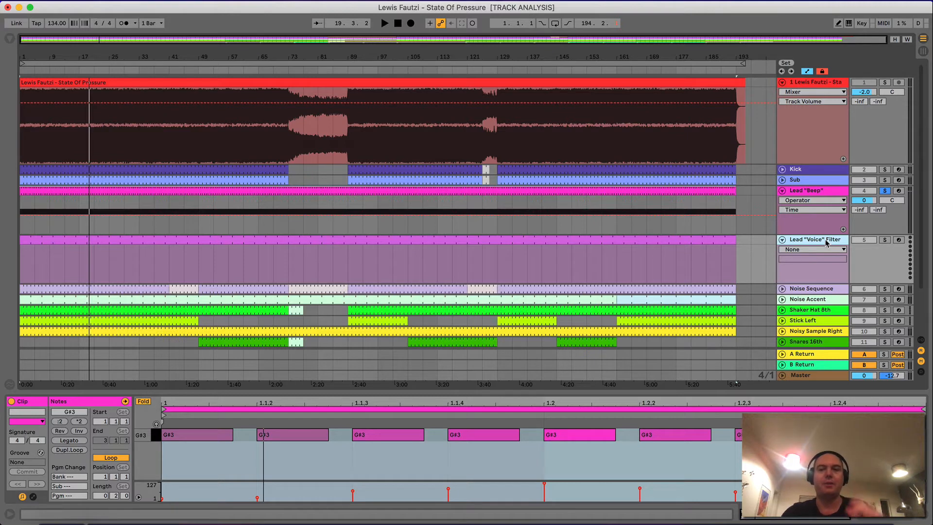
{"action": "left_click", "coordinate": [28, 239]}
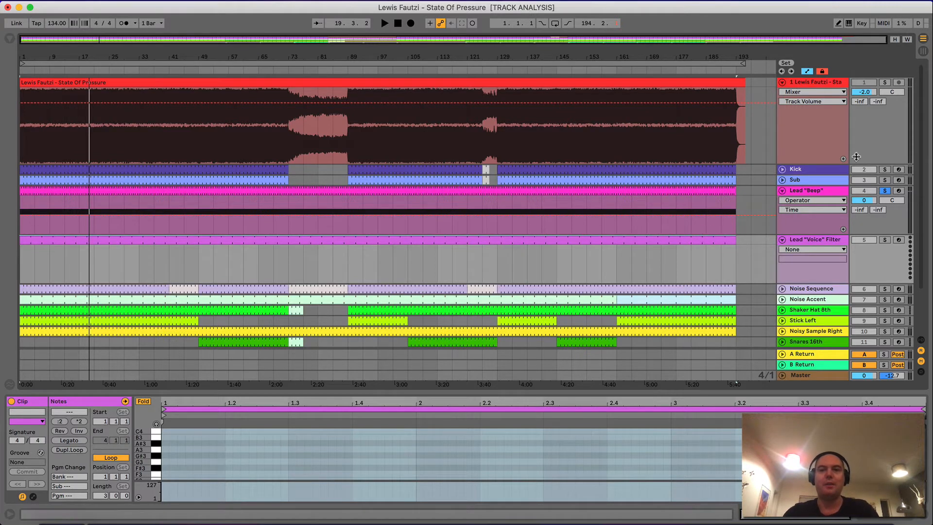
{"action": "left_click", "coordinate": [884, 82]}
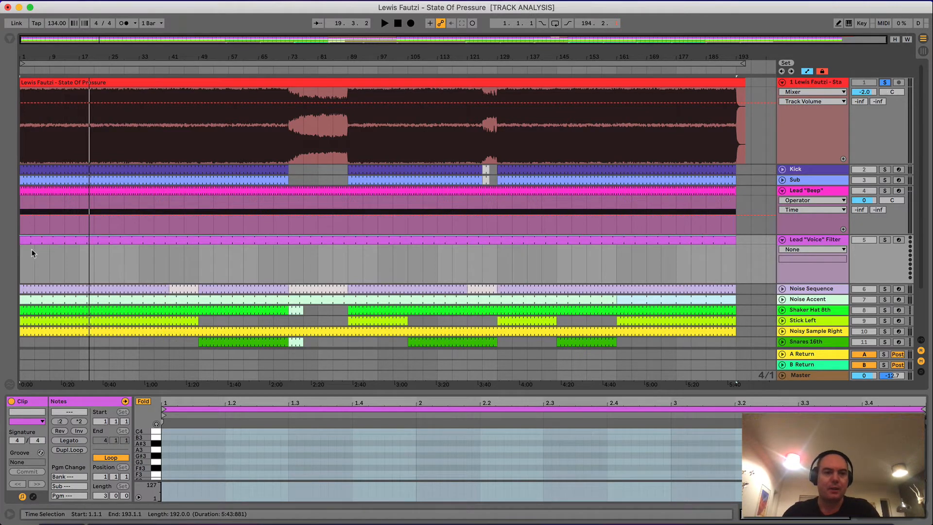
{"action": "left_click", "coordinate": [94, 258]}
{"action": "key", "text": "space"}
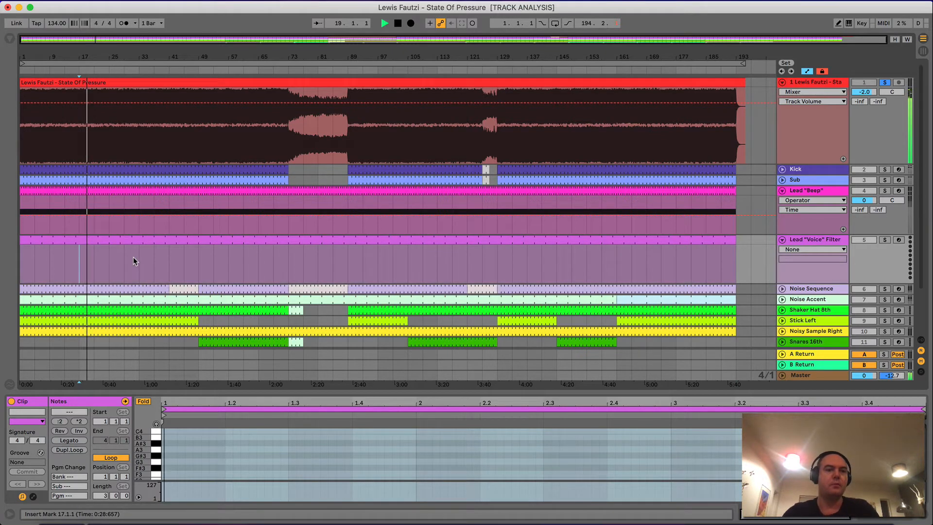
{"action": "left_click", "coordinate": [137, 258]}
{"action": "key", "text": "space"}
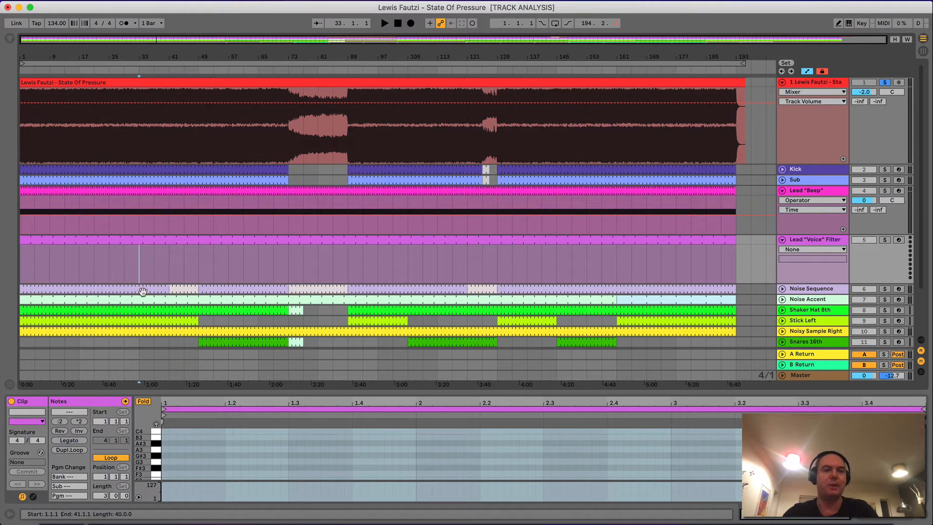
Play the reference from bar 33, checking it against the Lead "Beep" and Lead "Voice" Filter clips
{"action": "scroll", "coordinate": [111, 306], "scroll_direction": "down", "scroll_amount": 3}
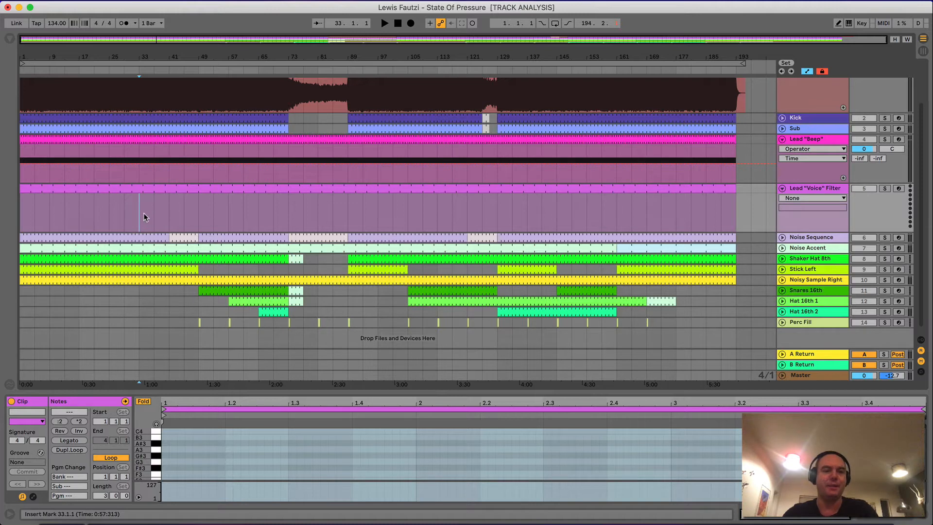
{"action": "key", "text": "space"}
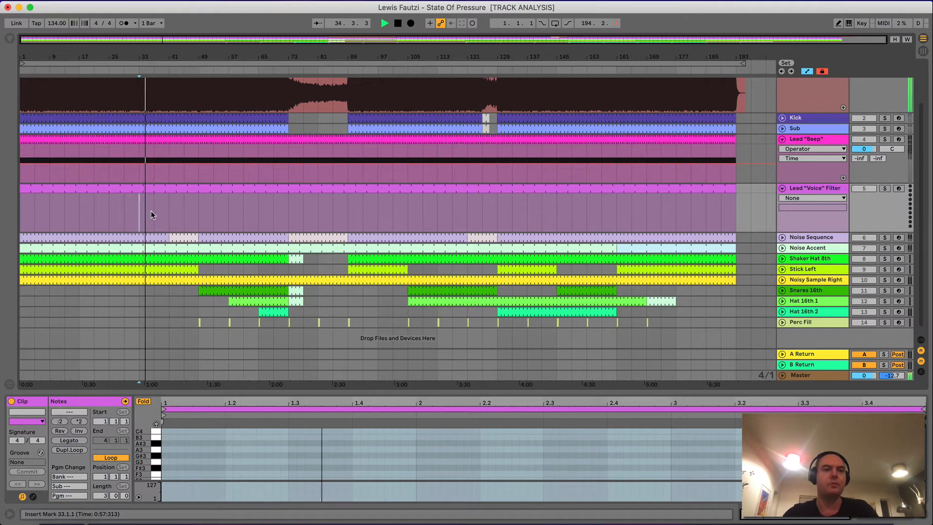
{"action": "key", "text": "space"}
{"action": "left_click", "coordinate": [144, 149]}
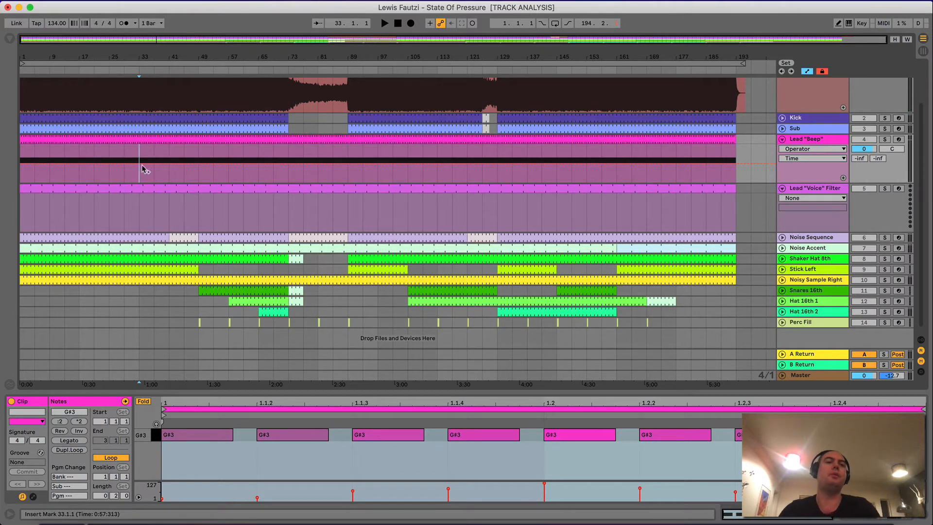
{"action": "left_click", "coordinate": [139, 211]}
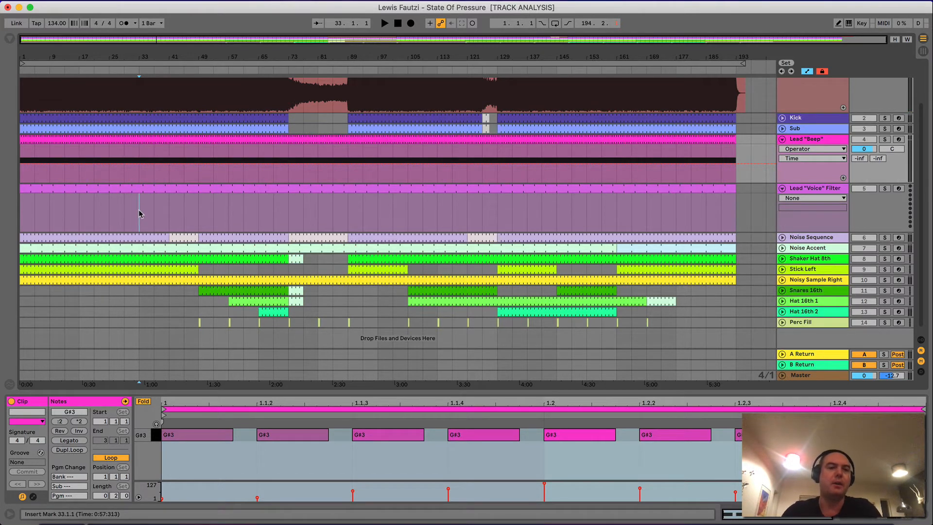
{"action": "key", "text": "space"}
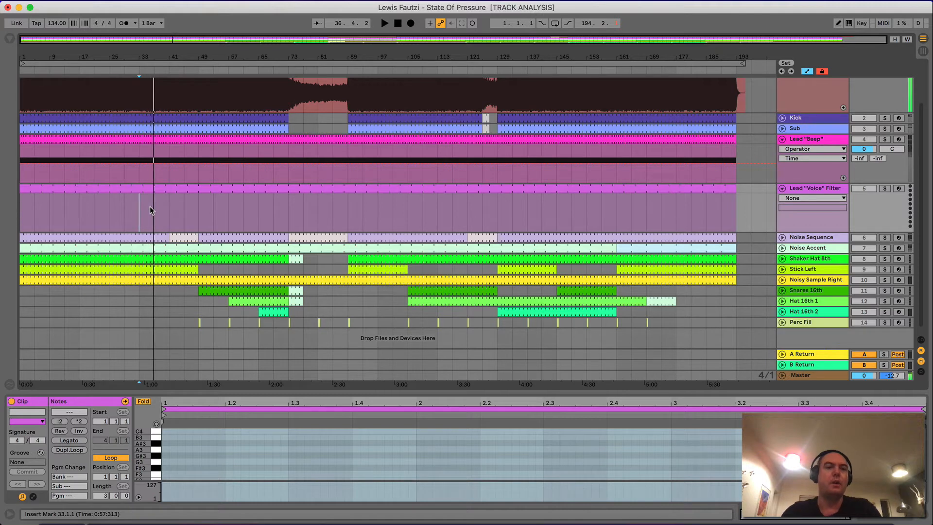
Stop playback, show the notes of the first Noise Sequence clip, and unfold the Noise Sequence track
{"action": "left_click", "coordinate": [154, 238]}
{"action": "key", "text": "space"}
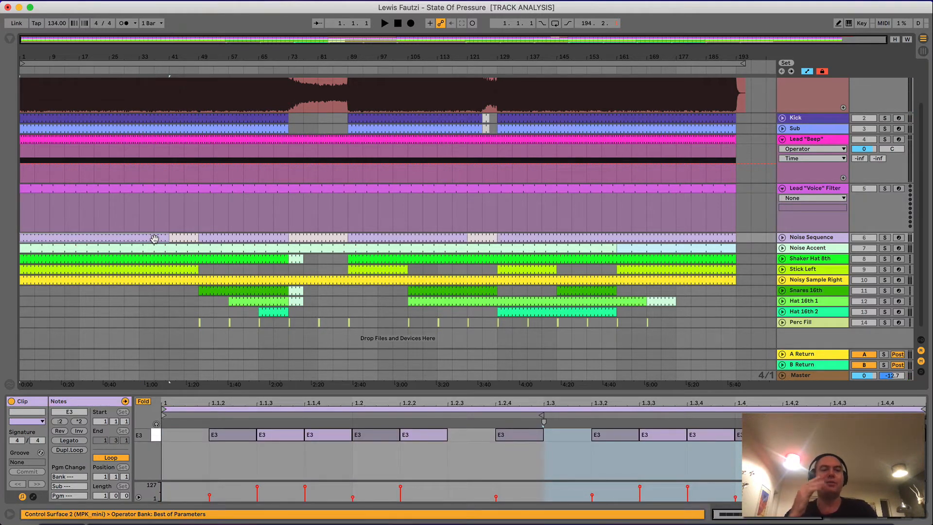
{"action": "left_click", "coordinate": [782, 237]}
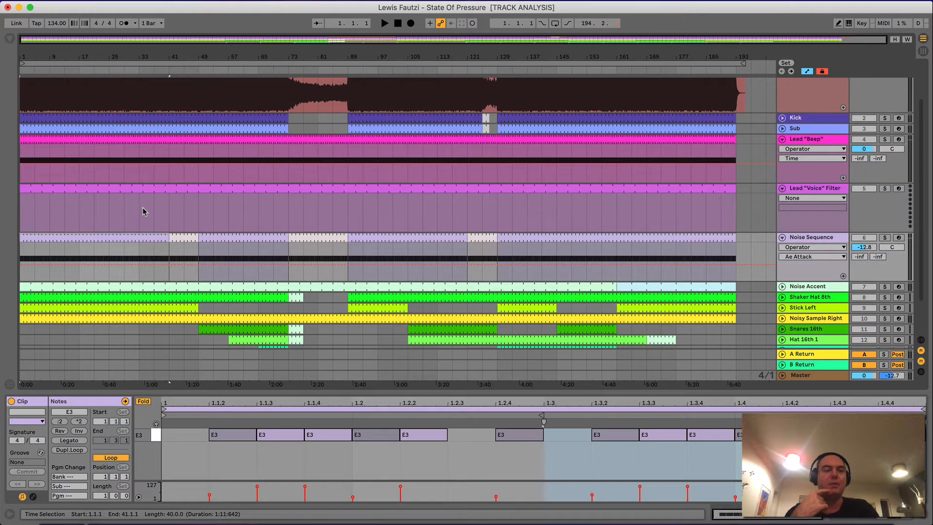
Select bars 41 to 49 on the Lead "Voice" Filter track
{"action": "left_click", "coordinate": [165, 208]}
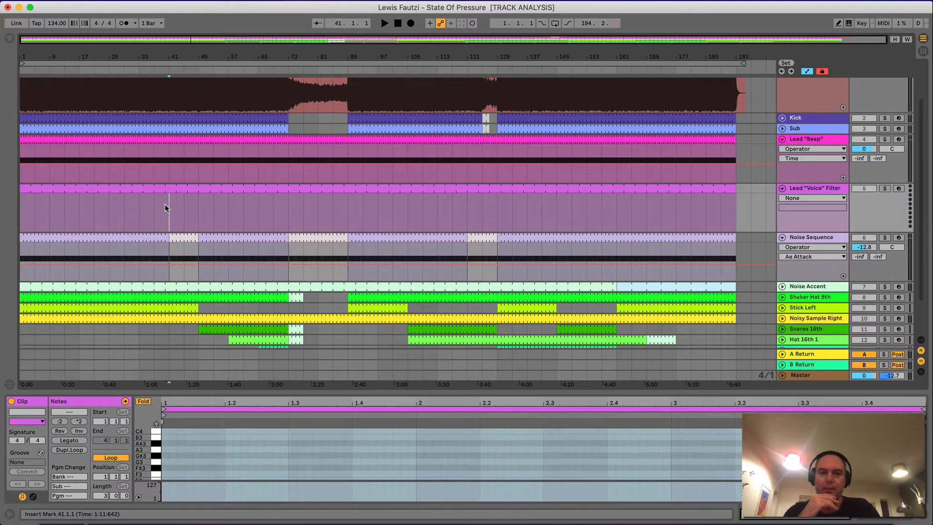
{"action": "left_click_drag", "start_coordinate": [165, 208], "coordinate": [197, 211]}
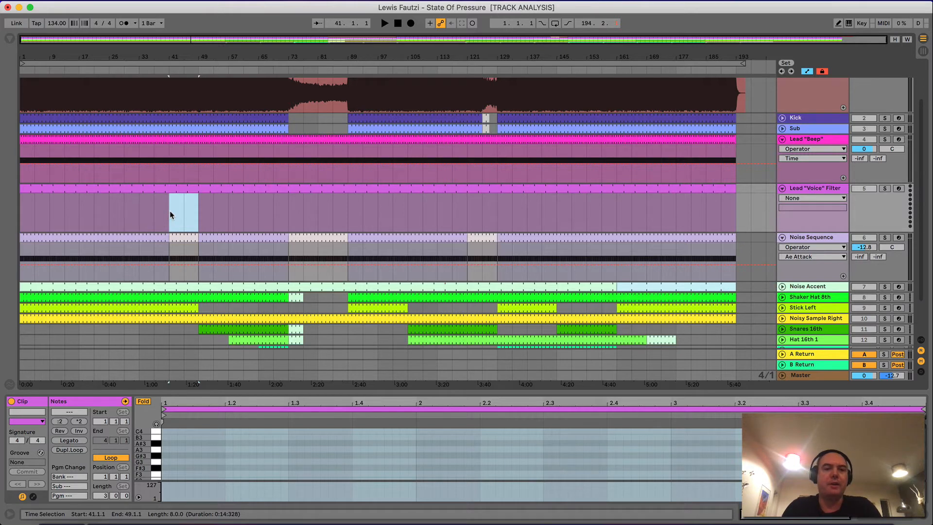
{"action": "scroll", "coordinate": [170, 211], "scroll_direction": "down", "scroll_amount": 2}
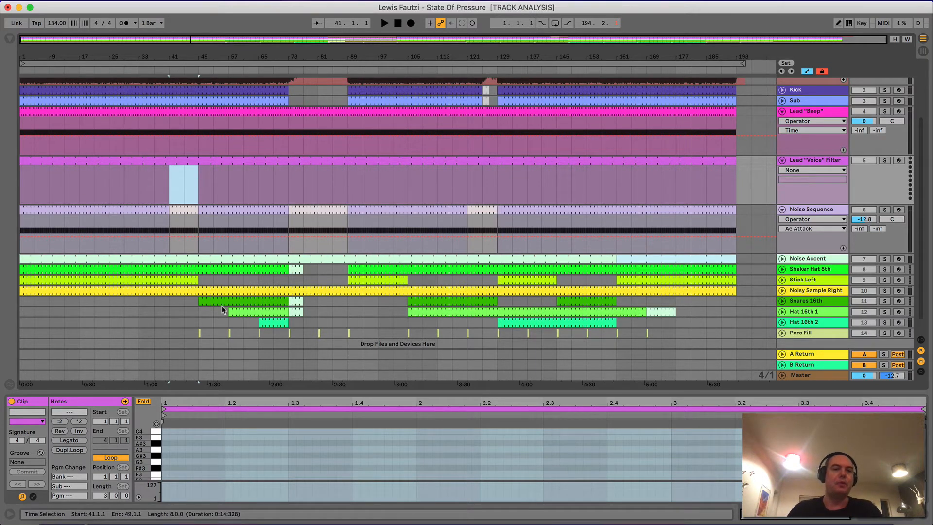
Zoom in on the Noise Sequence section at bars 41 to 49, unfold Noise Accent, and select the full length of Noise Sequence
{"action": "key", "text": "Down"}
{"action": "key", "text": "z"}
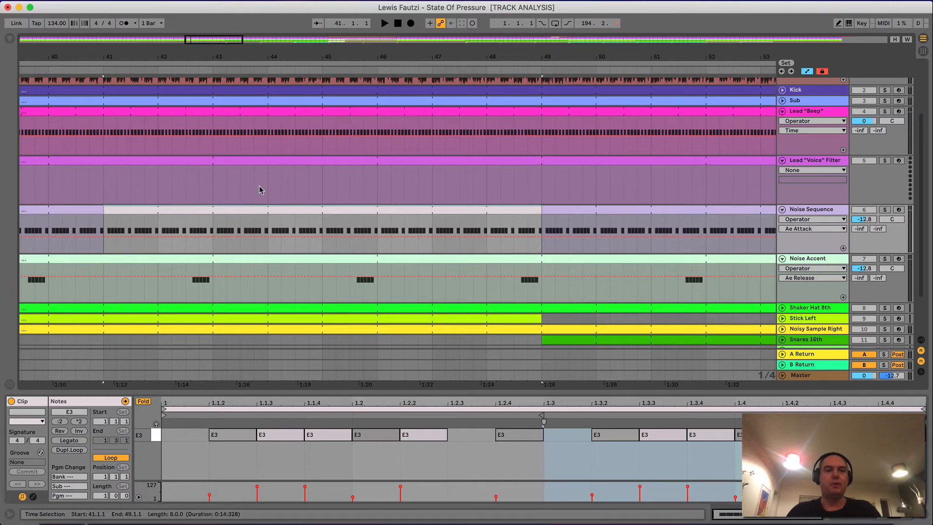
{"action": "key", "text": "super+a"}
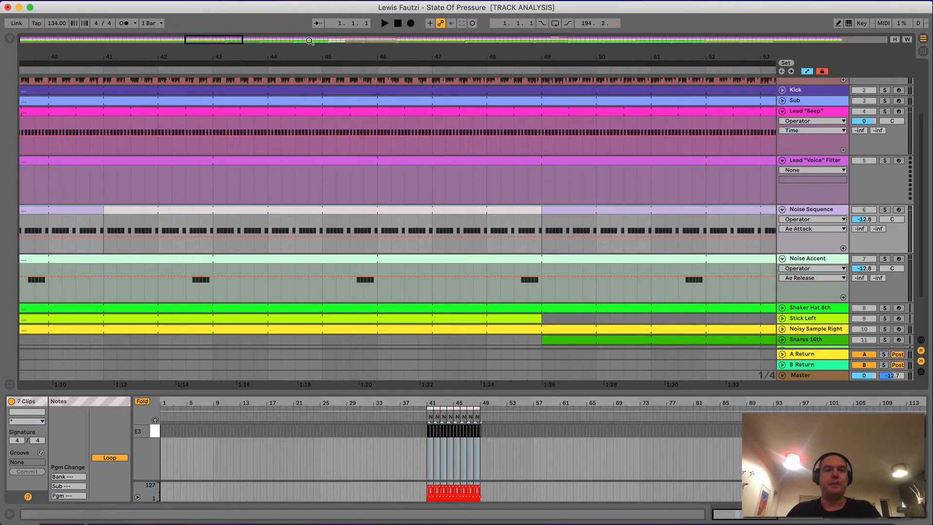
{"action": "key", "text": "minus"}
{"action": "key", "text": "minus"}
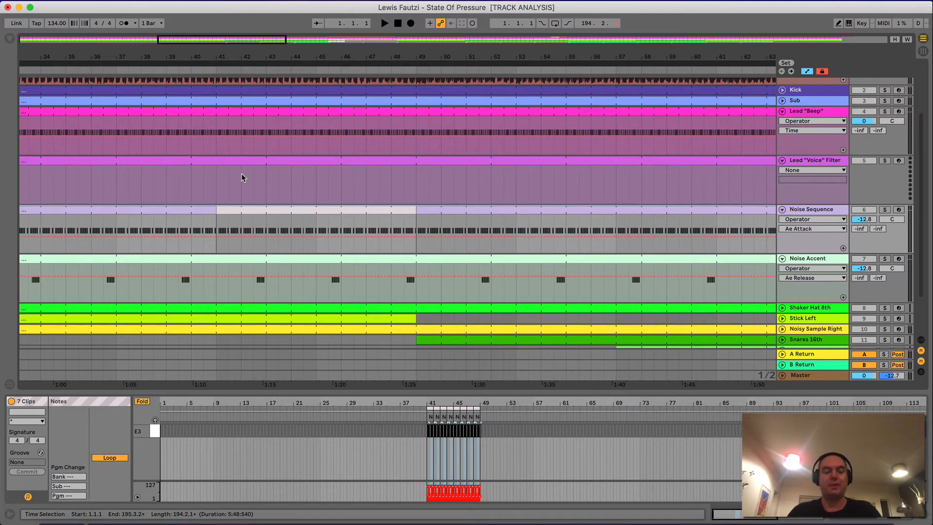
Select bars 41 to 43 on Noise Accent, place the insert mark at bar 40, and play the reference from there
{"action": "left_click", "coordinate": [213, 296]}
{"action": "left_click_drag", "start_coordinate": [213, 296], "coordinate": [267, 294]}
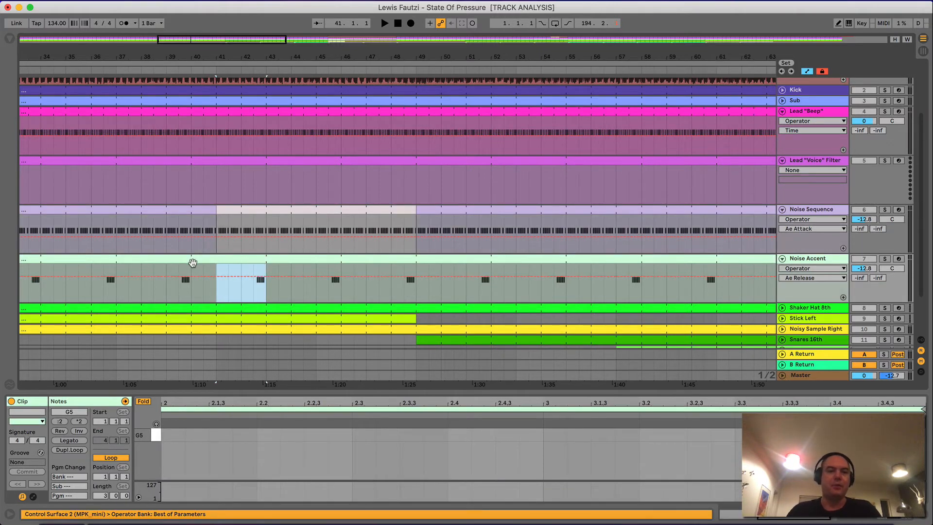
{"action": "left_click", "coordinate": [191, 265]}
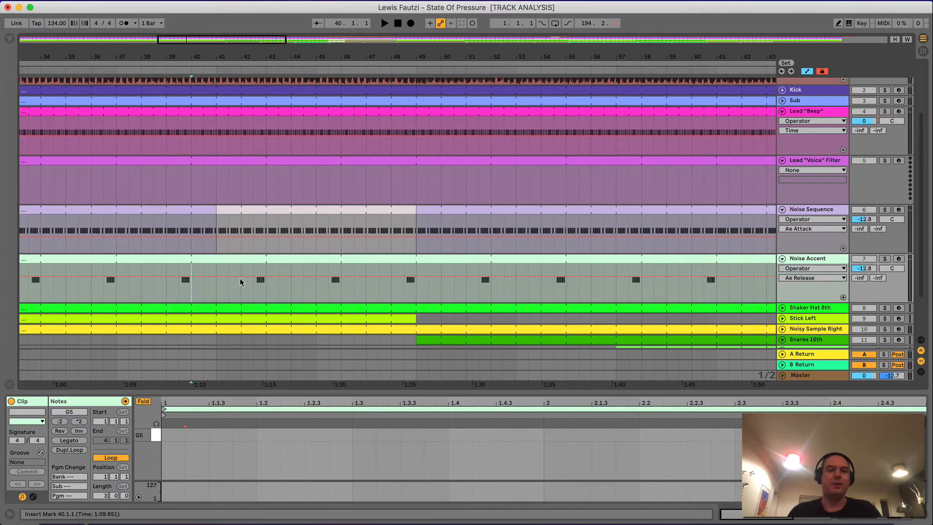
{"action": "key", "text": "space"}
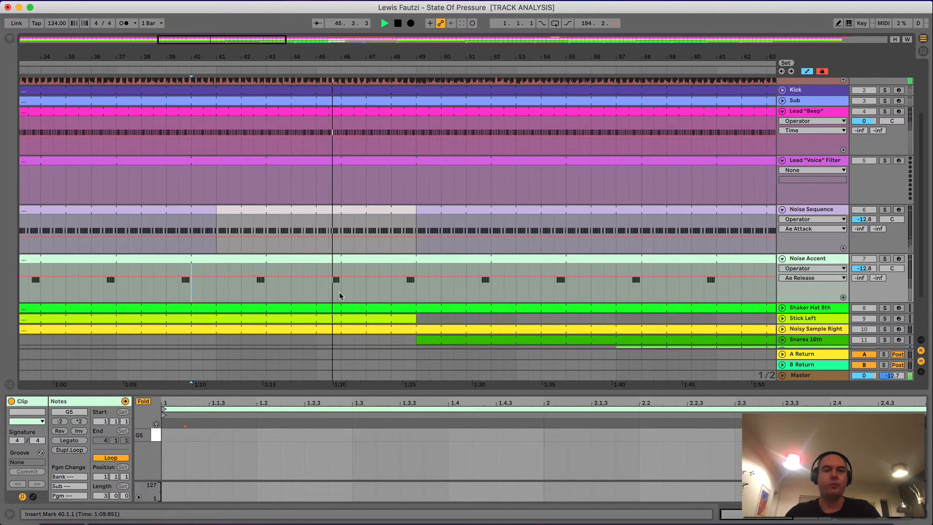
{"action": "key", "text": "space"}
Place the insert mark at bar 15 on Noise Accent, play the reference past several accents, and stop
{"action": "scroll", "coordinate": [308, 290], "scroll_direction": "left", "scroll_amount": 10}
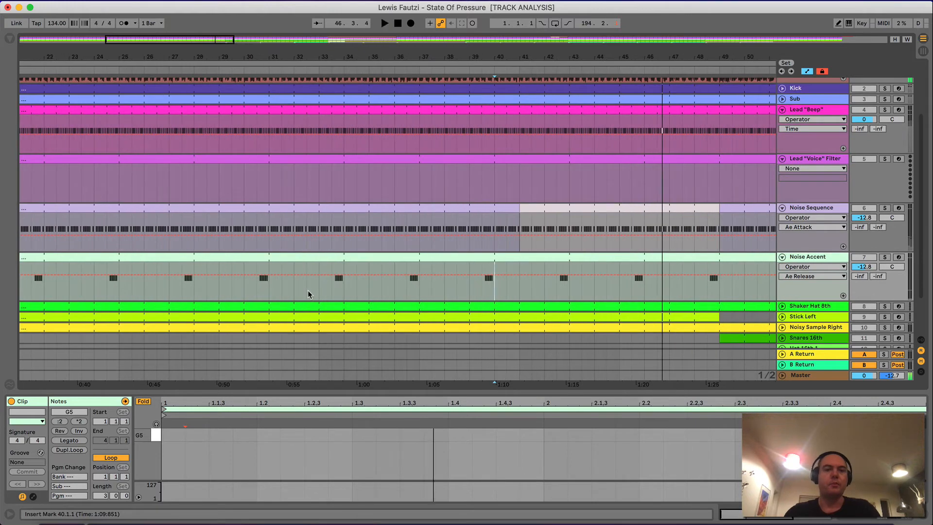
{"action": "left_click", "coordinate": [168, 296]}
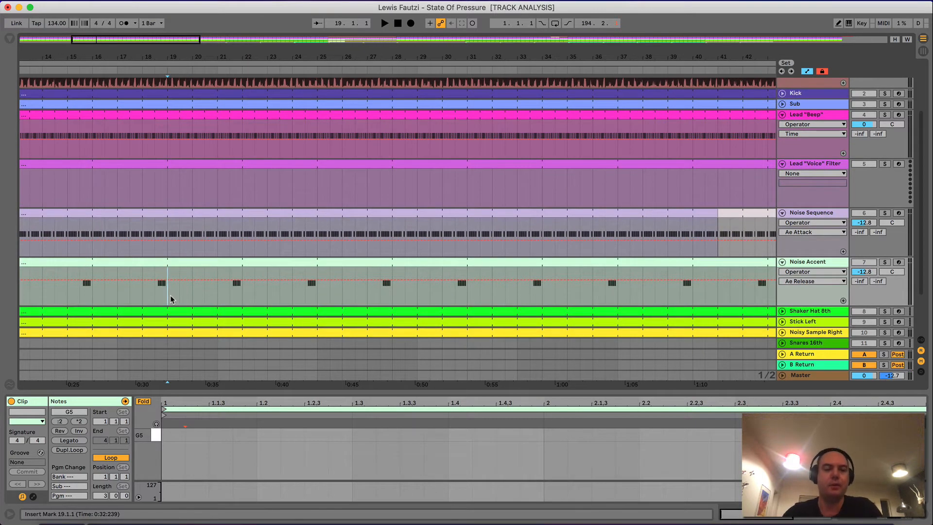
{"action": "left_click", "coordinate": [67, 296]}
{"action": "key", "text": "space"}
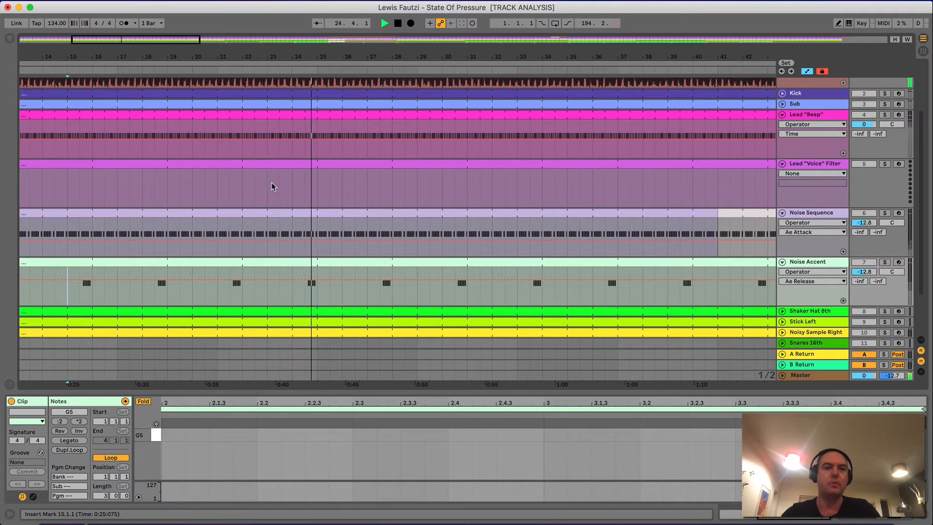
{"action": "key", "text": "space"}
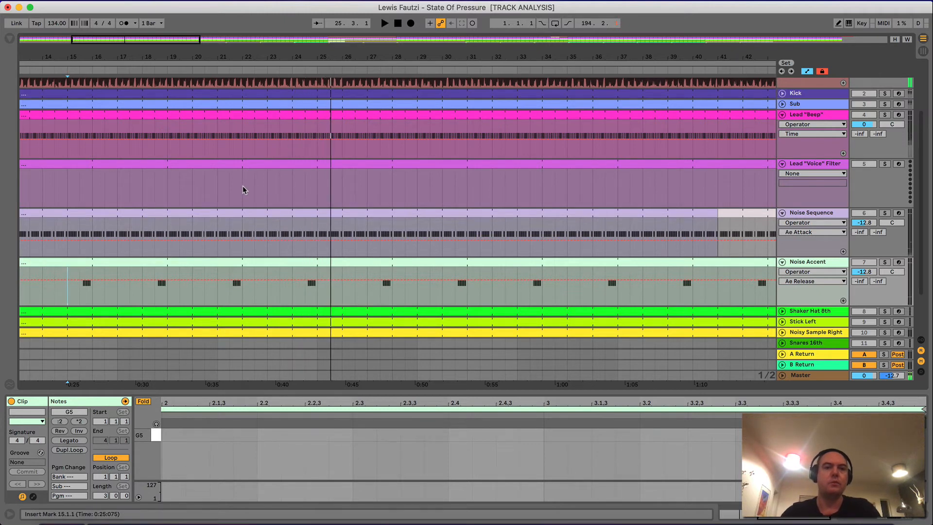
Select the three-bar range from bar 22 to bar 25 on Lead "Voice" Filter
{"action": "left_click_drag", "start_coordinate": [244, 189], "coordinate": [317, 183]}
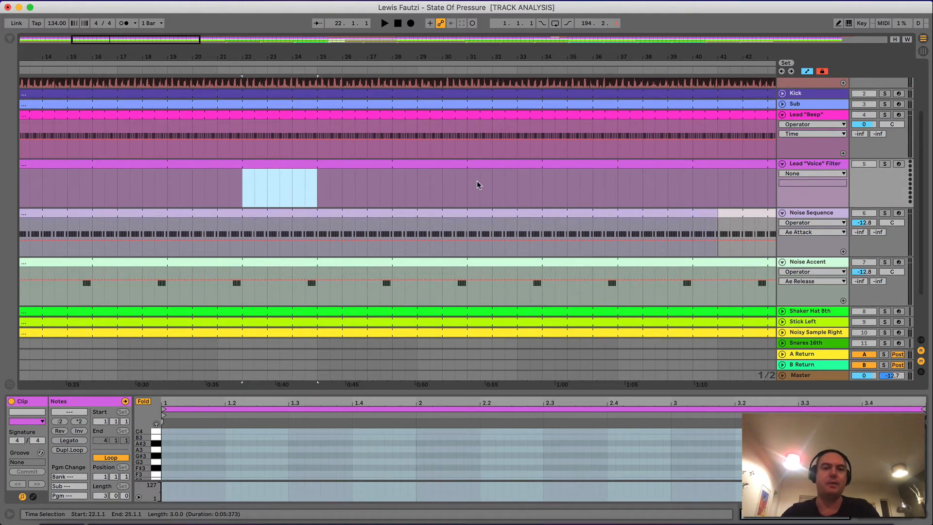
{"action": "left_click_drag", "start_coordinate": [243, 188], "coordinate": [321, 191]}
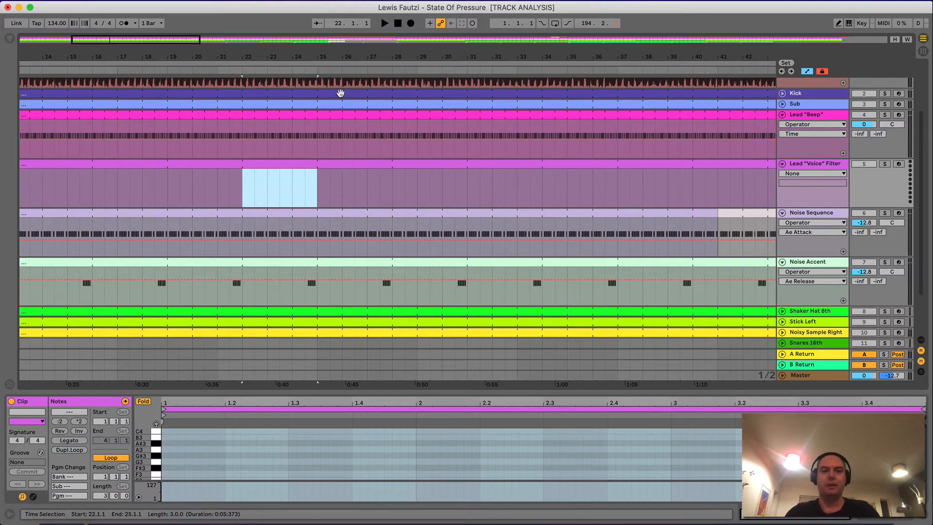
Select Noise Sequence at bars 41 to 49 and at bars 1 to 41, and play briefly from bar 33
{"action": "left_click_drag", "start_coordinate": [361, 54], "coordinate": [253, 55]}
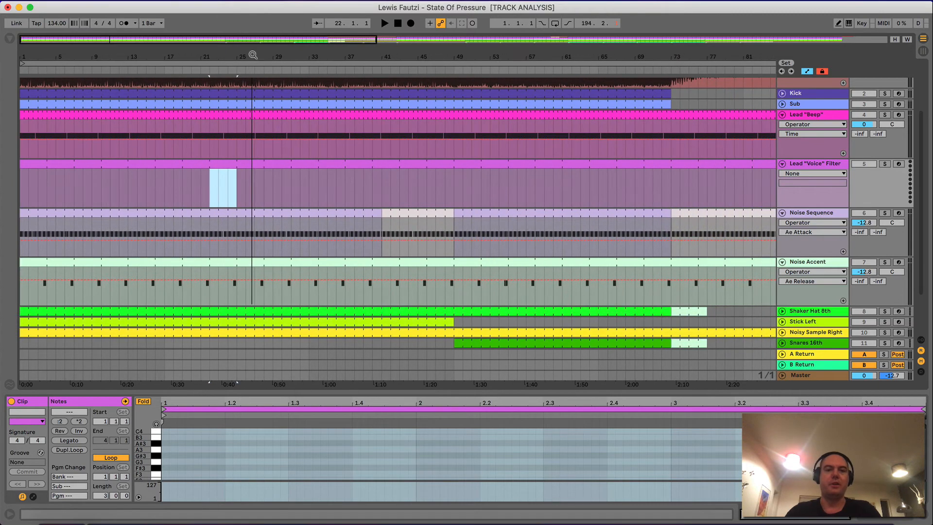
{"action": "left_click", "coordinate": [390, 210]}
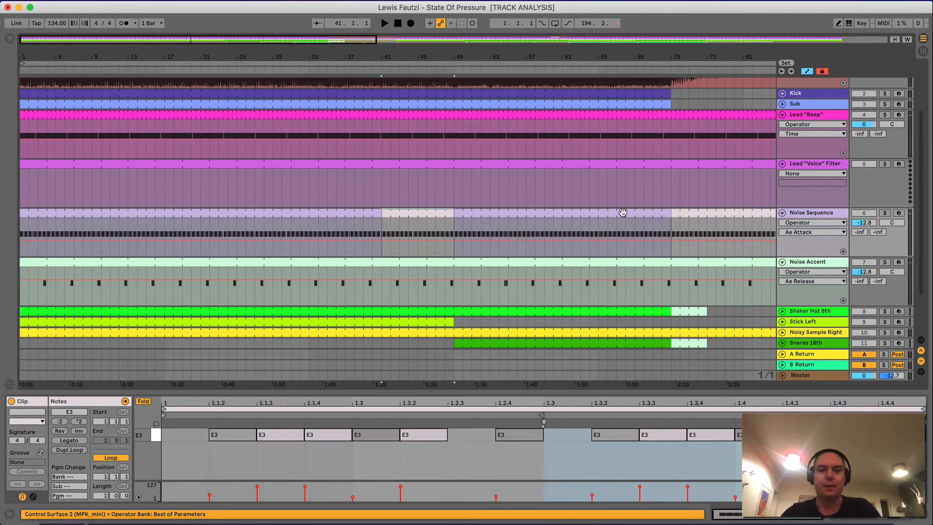
{"action": "left_click", "coordinate": [322, 223]}
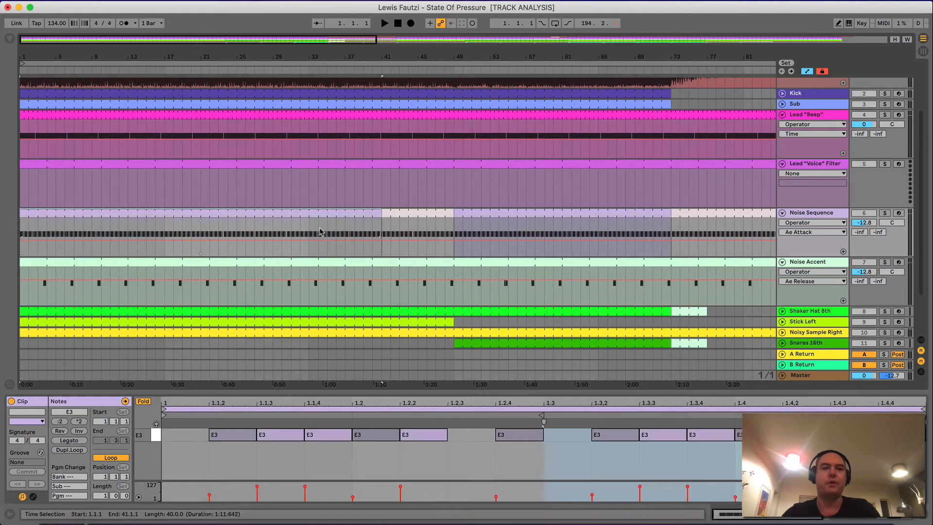
{"action": "left_click", "coordinate": [309, 227]}
{"action": "key", "text": "space"}
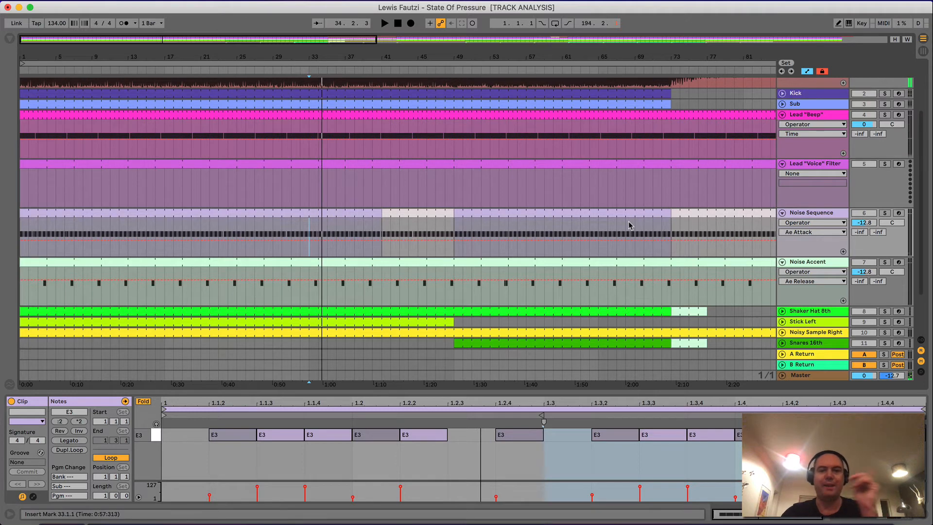
Audition Noise Sequence soloed from bar 33, add Lead "Beep", Sub and Kick to the solo, and clear the solos
{"action": "left_click", "coordinate": [885, 214]}
{"action": "key", "text": "space"}
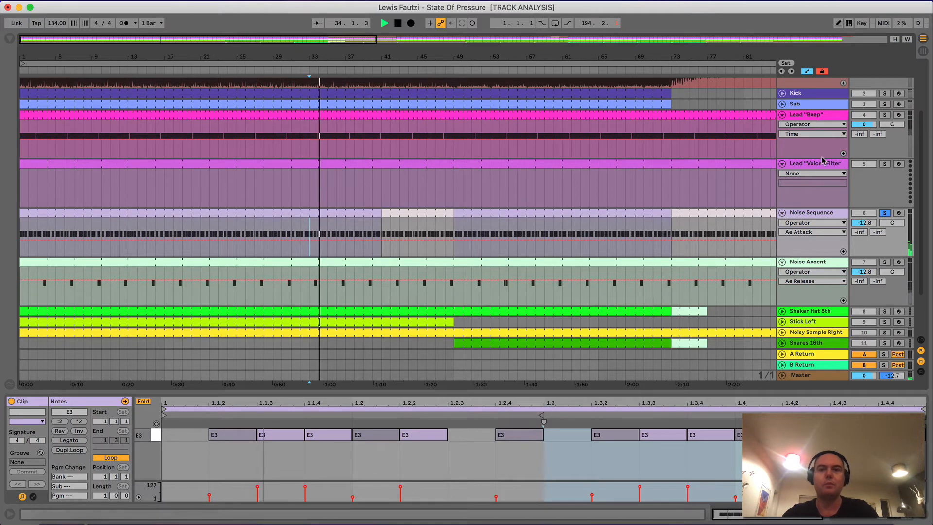
{"action": "scroll", "coordinate": [871, 149], "scroll_direction": "up", "scroll_amount": 2}
{"action": "left_click", "coordinate": [884, 139]}
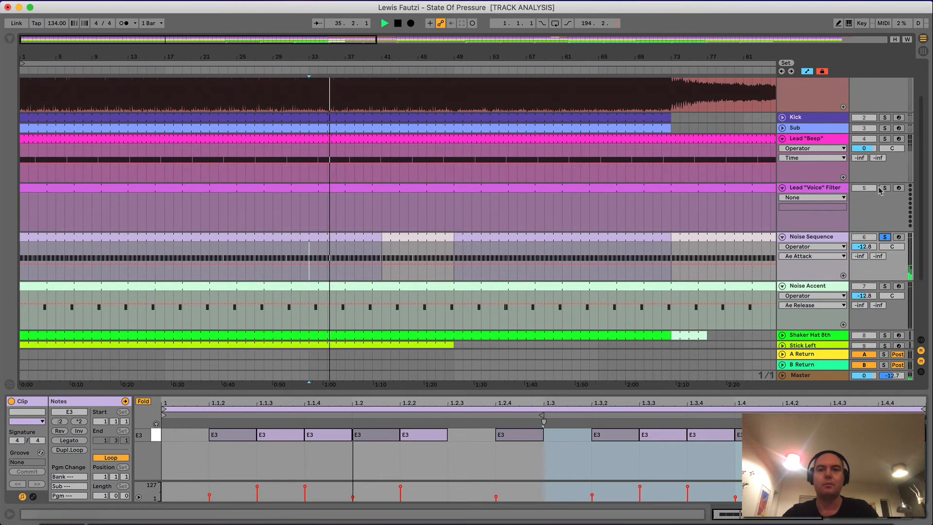
{"action": "left_click", "coordinate": [885, 128]}
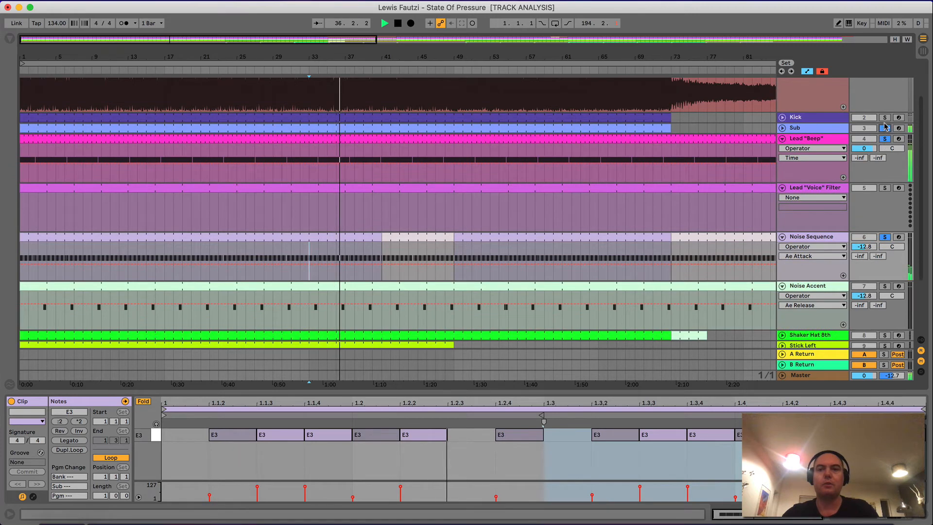
{"action": "left_click", "coordinate": [885, 118]}
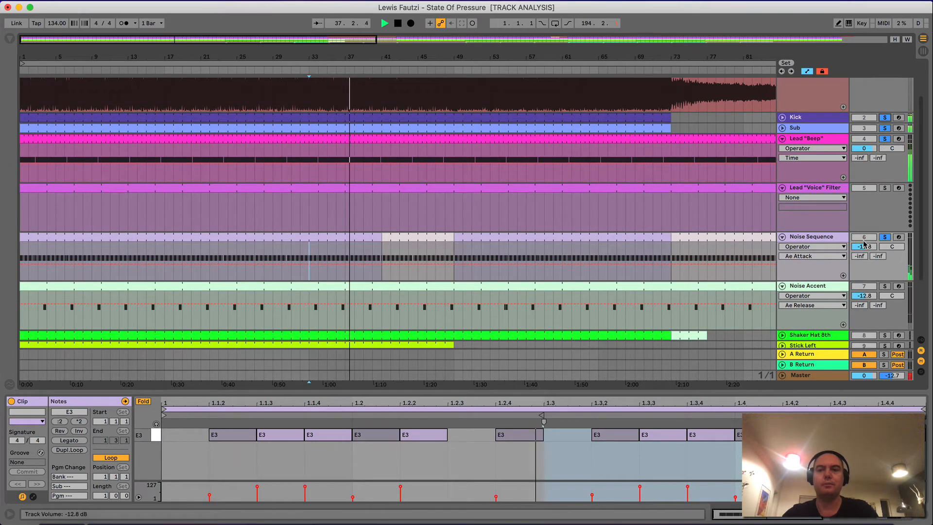
{"action": "key", "text": "space"}
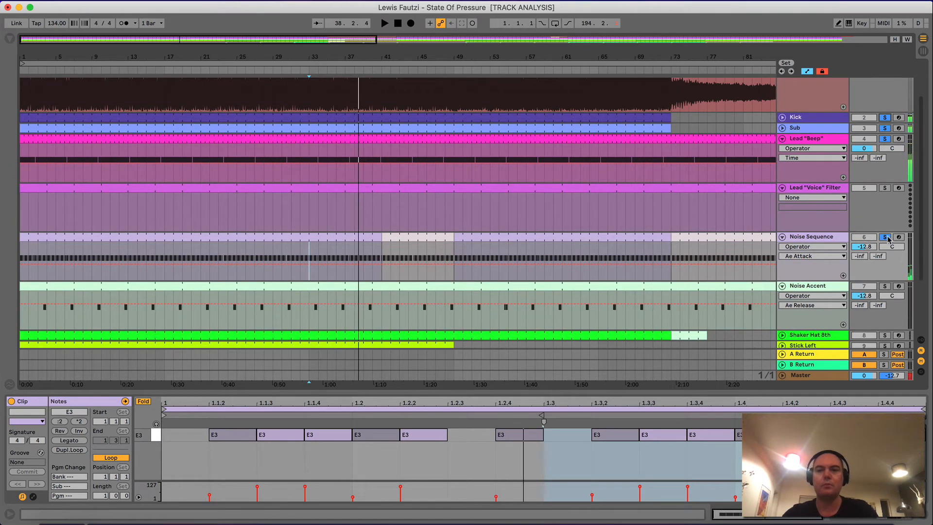
{"action": "left_click", "coordinate": [885, 237]}
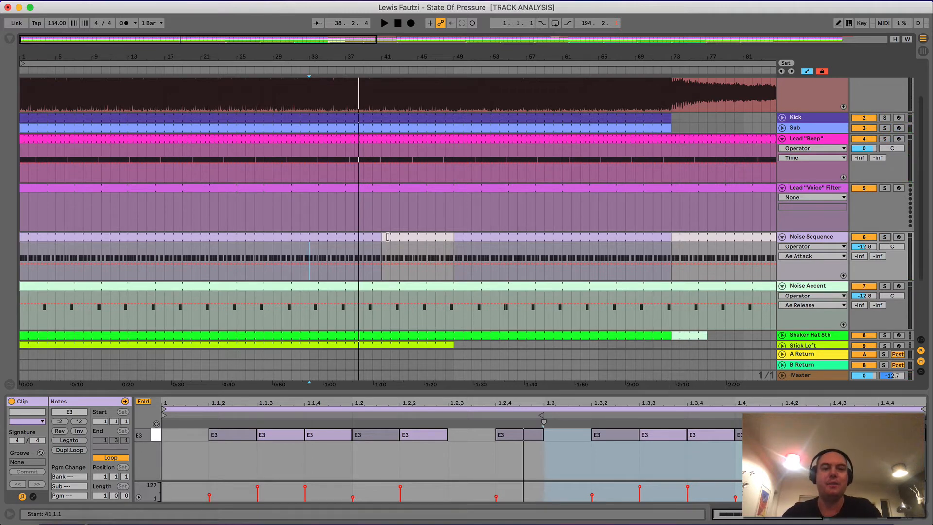
Select the Noise Sequence section at bars 41 to 49, solo the State Of Pressure reference track, and play it from bar 41
{"action": "left_click", "coordinate": [398, 236]}
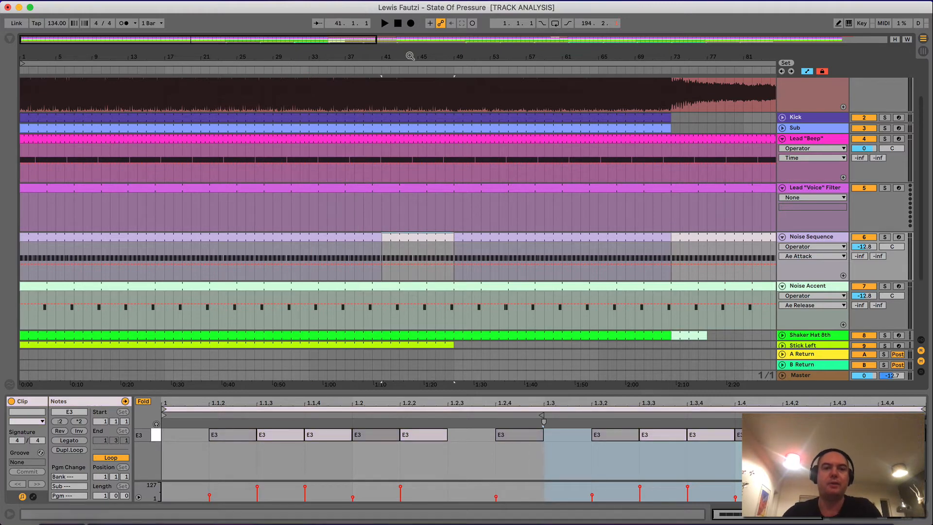
{"action": "key", "text": "minus"}
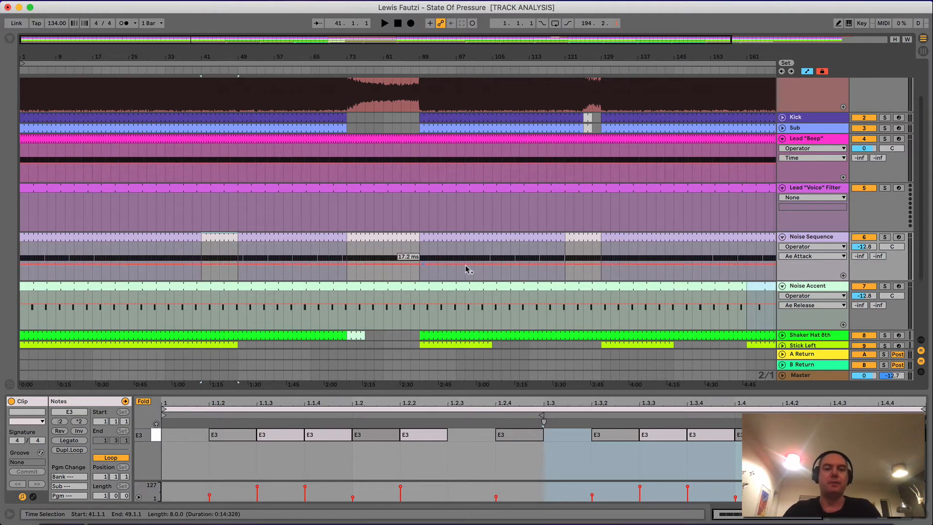
{"action": "scroll", "coordinate": [467, 225], "scroll_direction": "up", "scroll_amount": 3}
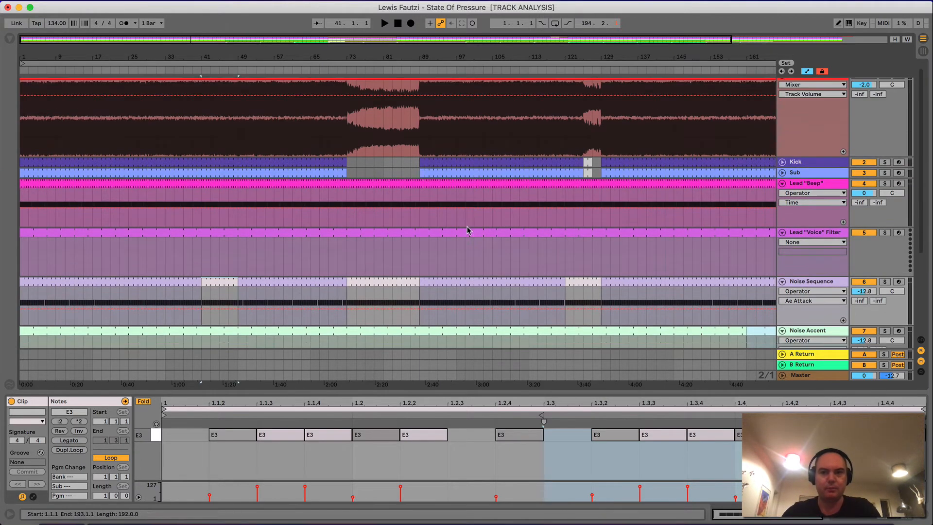
{"action": "left_click_drag", "start_coordinate": [511, 223], "coordinate": [886, 84]}
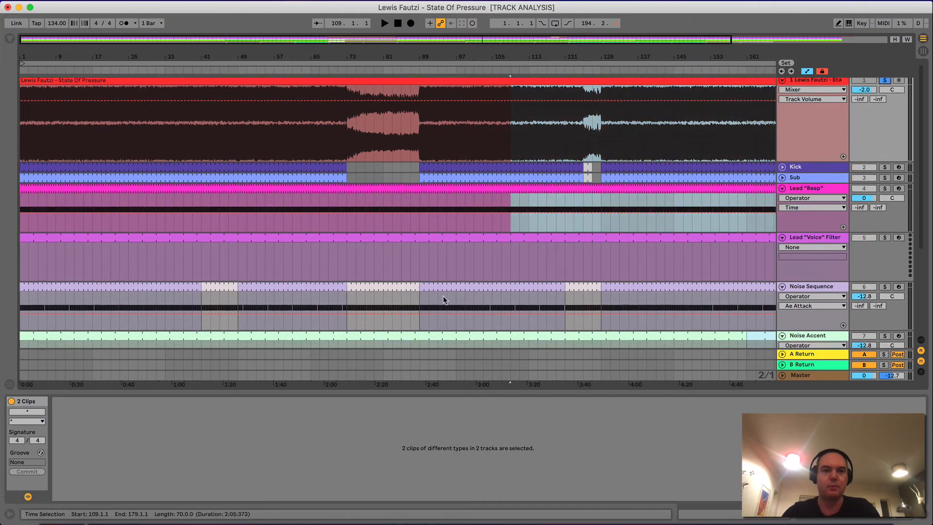
{"action": "scroll", "coordinate": [444, 298], "scroll_direction": "down", "scroll_amount": 3}
{"action": "left_click", "coordinate": [198, 201]}
{"action": "key", "text": "space"}
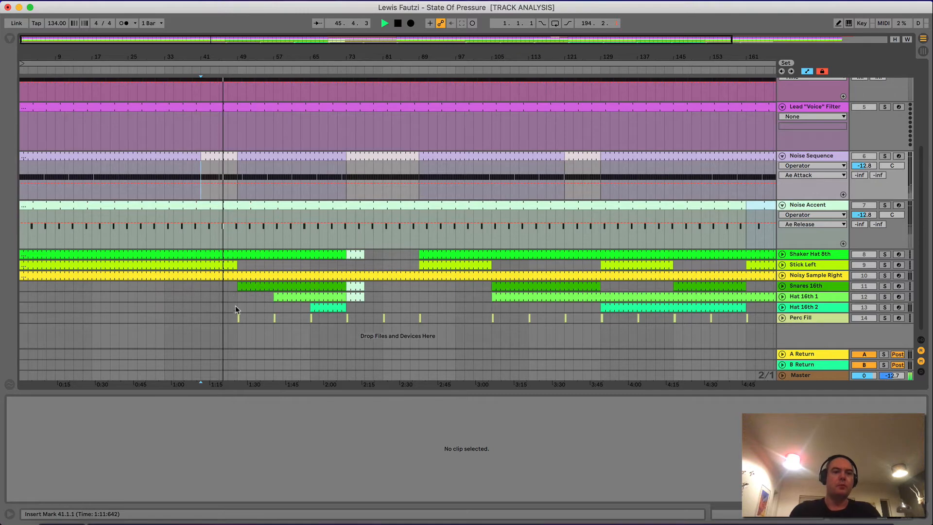
Fold the Lead "Beep" and Lead "Voice" Filter tracks while the reference plays
{"action": "scroll", "coordinate": [230, 220], "scroll_direction": "up", "scroll_amount": 2}
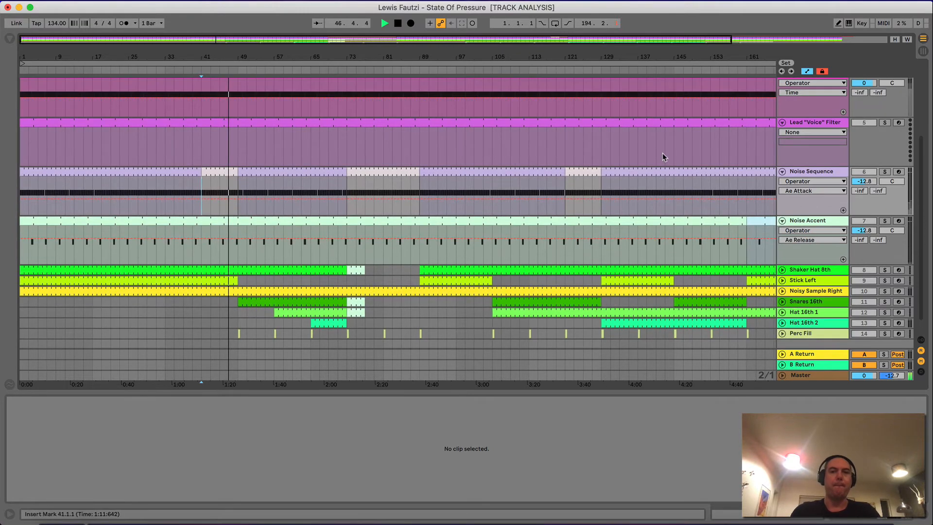
{"action": "scroll", "coordinate": [663, 153], "scroll_direction": "up", "scroll_amount": 5}
{"action": "left_click", "coordinate": [783, 163]}
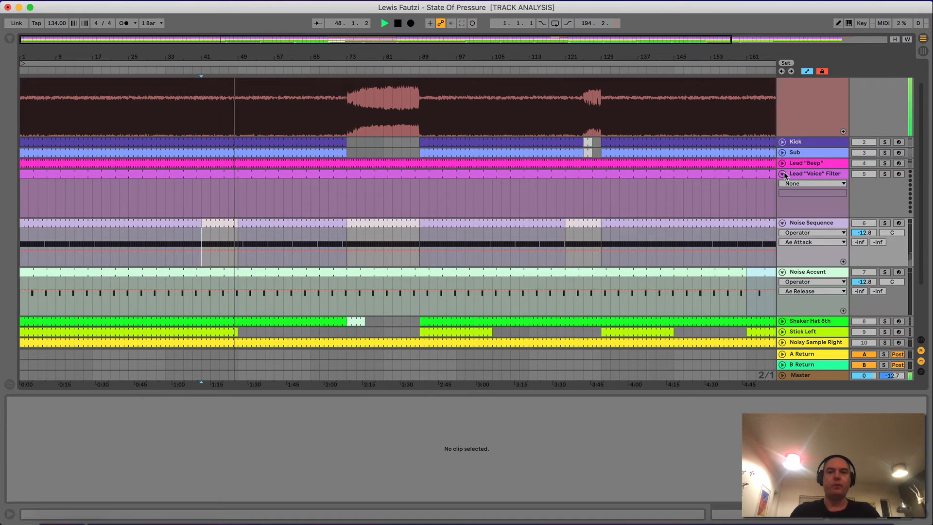
{"action": "left_click", "coordinate": [783, 174]}
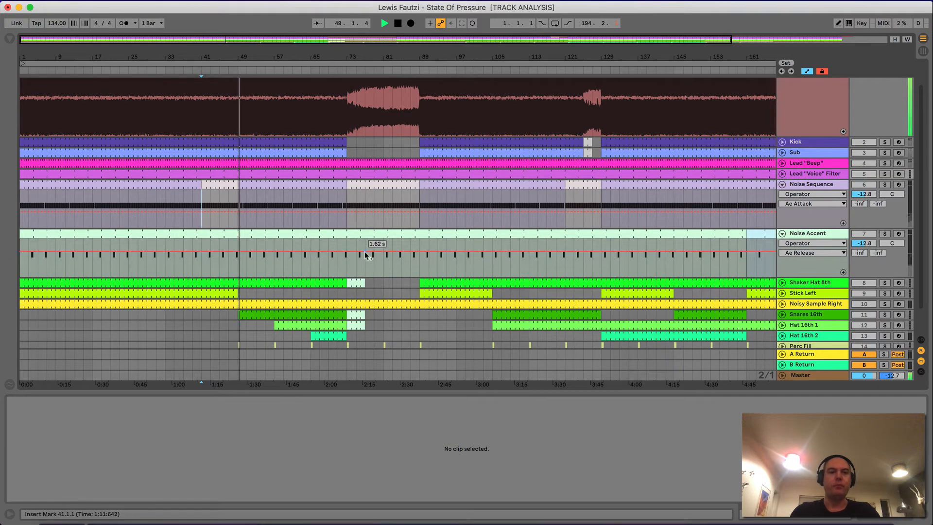
Place the insert mark at bar 49, select the first Perc Fill clip there, and play the reference from that point
{"action": "scroll", "coordinate": [242, 324], "scroll_direction": "down", "scroll_amount": 3}
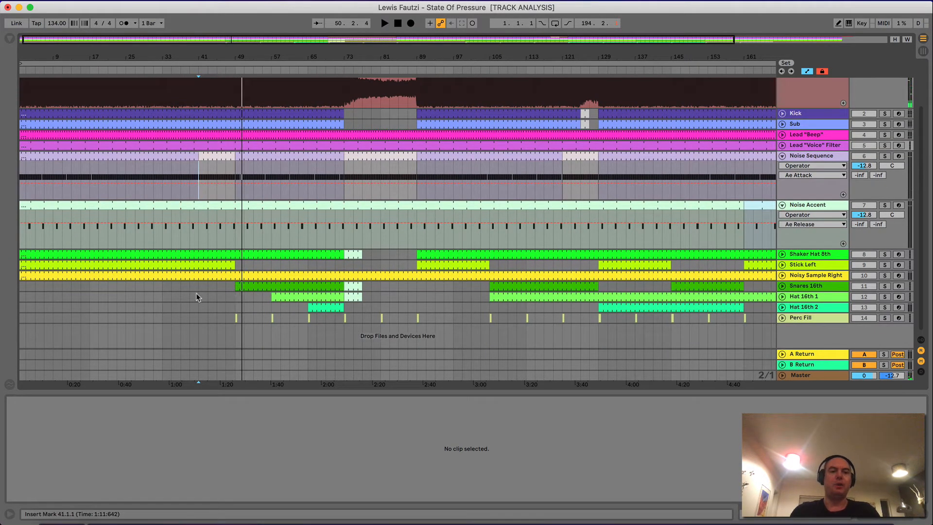
{"action": "left_click", "coordinate": [234, 298]}
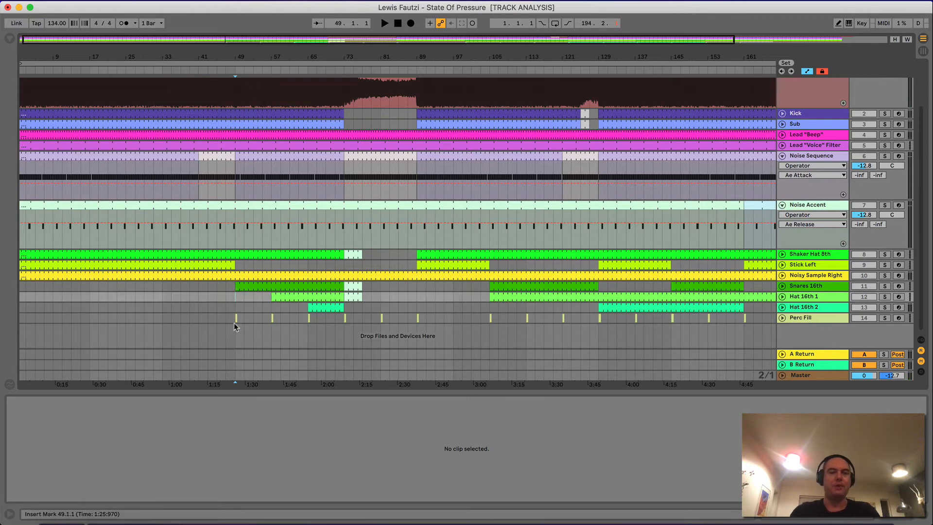
{"action": "left_click", "coordinate": [235, 319]}
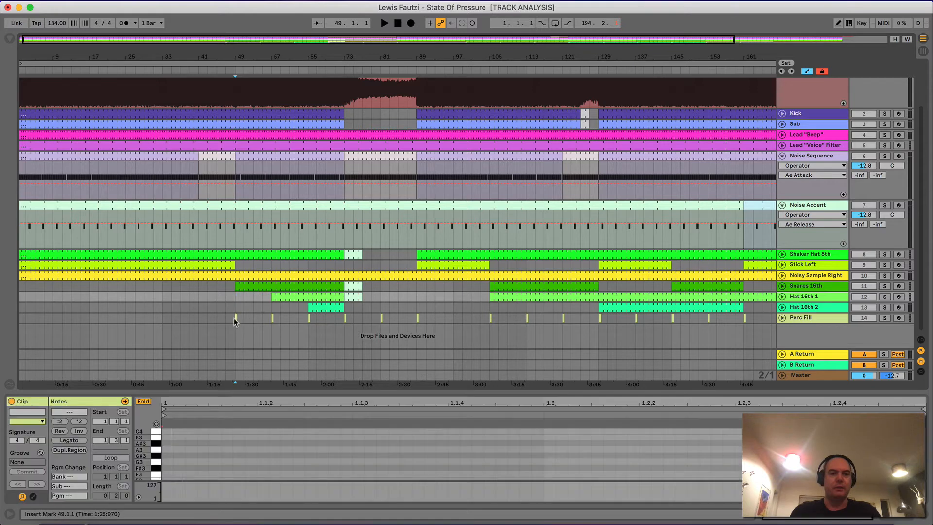
{"action": "key", "text": "space"}
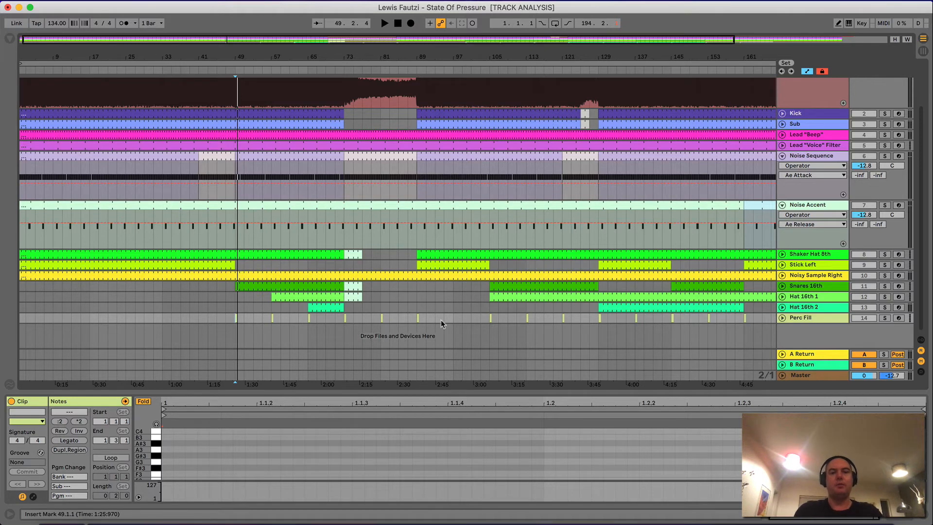
{"action": "key", "text": "space"}
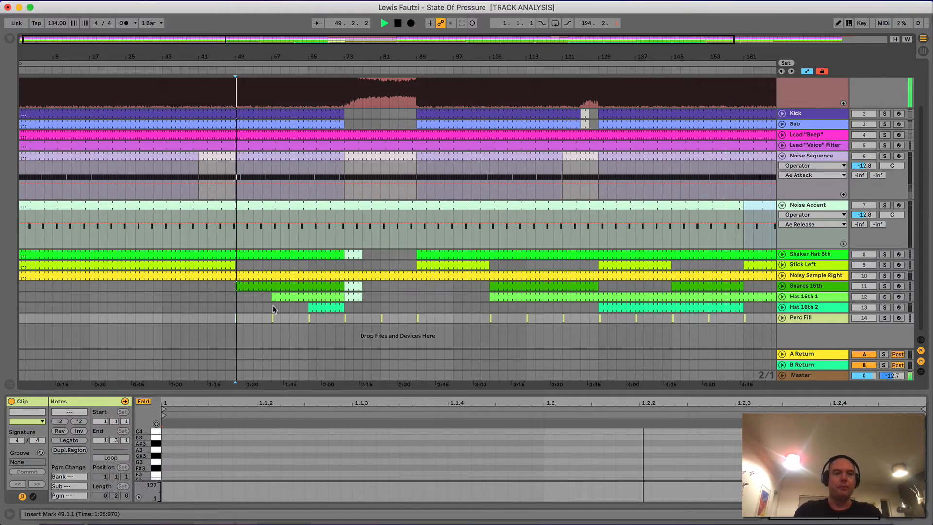
Stop playback and select the Snares 16th section from bar 49 to bar 73
{"action": "left_click", "coordinate": [290, 285]}
{"action": "key", "text": "space"}
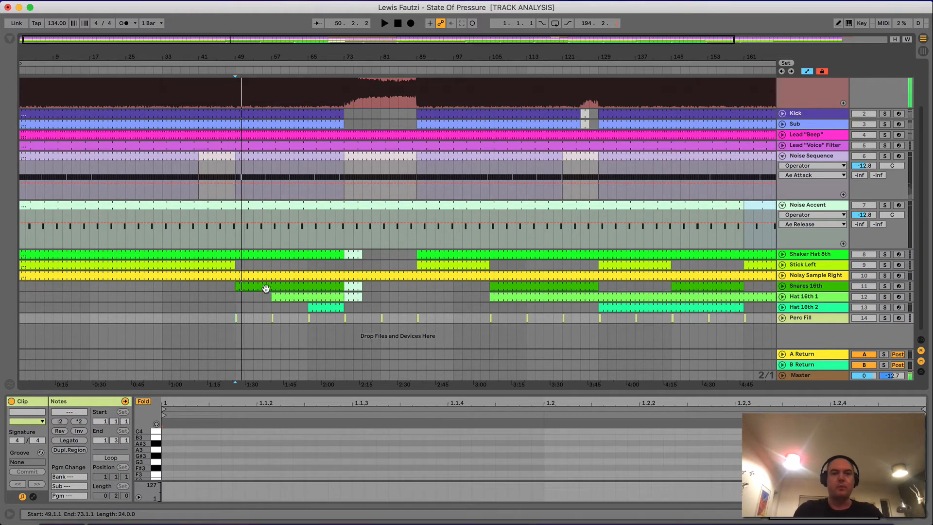
{"action": "left_click", "coordinate": [353, 287]}
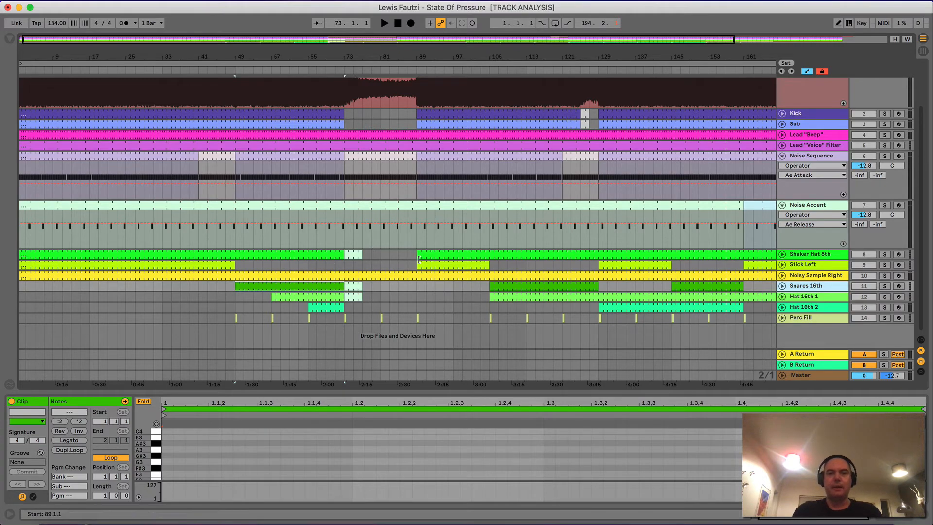
Play the reference from bar 1 with Shaker Hat 8th bars 1 to 73 selected, select Stick Left bars 1 to 49, and stop
{"action": "left_click", "coordinate": [374, 253]}
{"action": "left_click", "coordinate": [328, 256]}
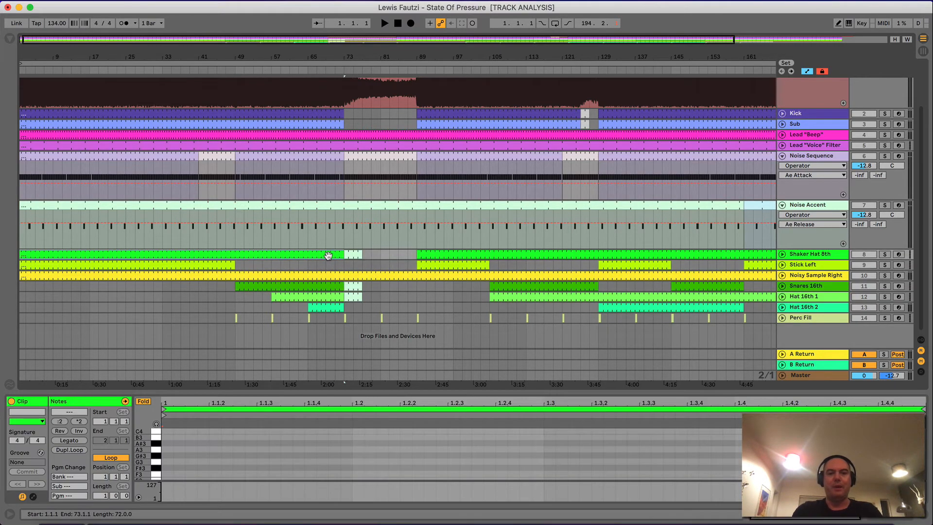
{"action": "key", "text": "space"}
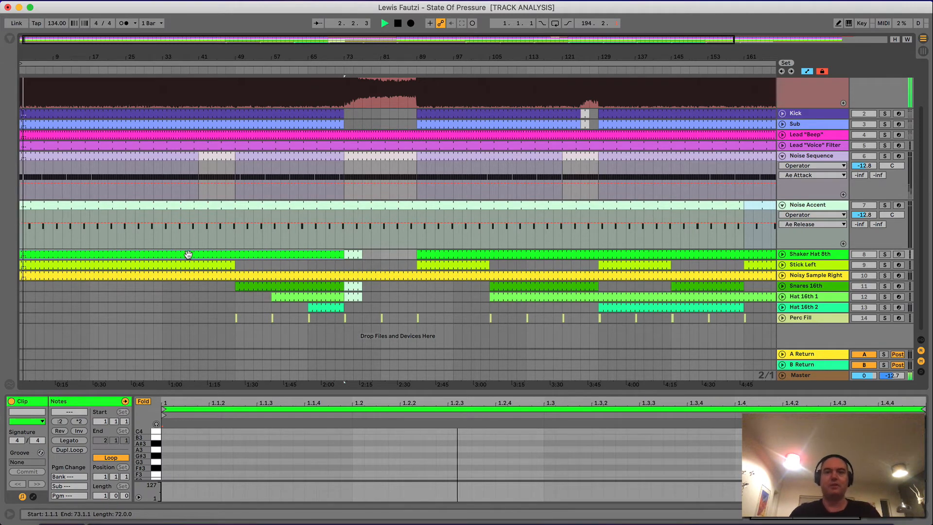
{"action": "left_click", "coordinate": [181, 265]}
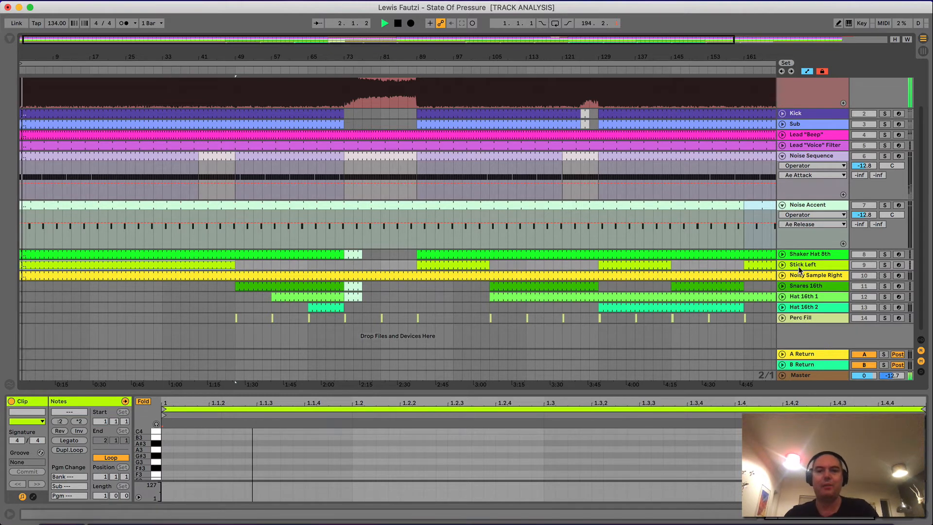
{"action": "key", "text": "space"}
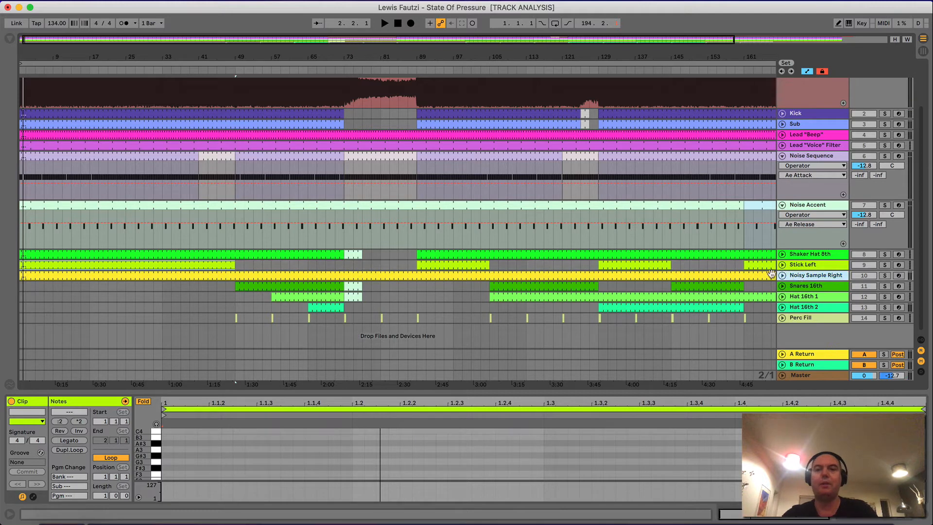
Select the full length of Noisy Sample Right, bars 1 to 193, and play the reference from the start
{"action": "left_click", "coordinate": [766, 275]}
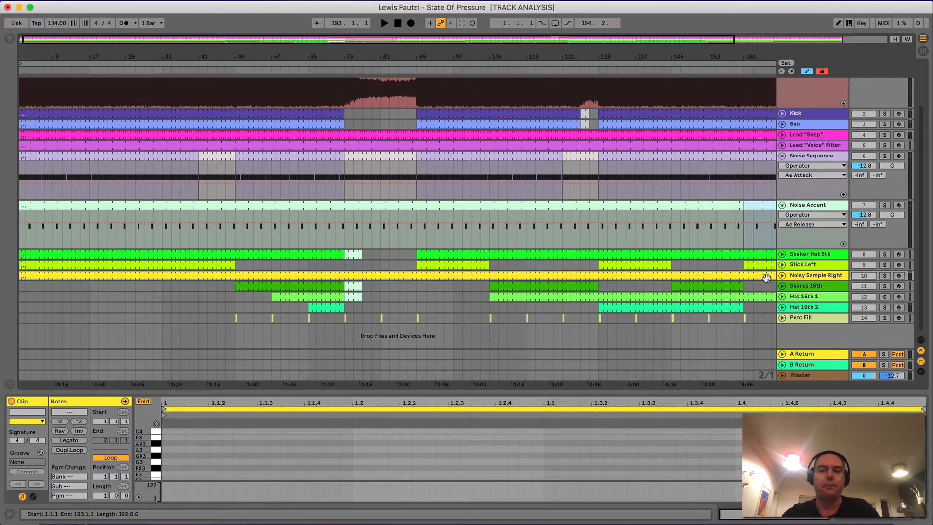
{"action": "key", "text": "space"}
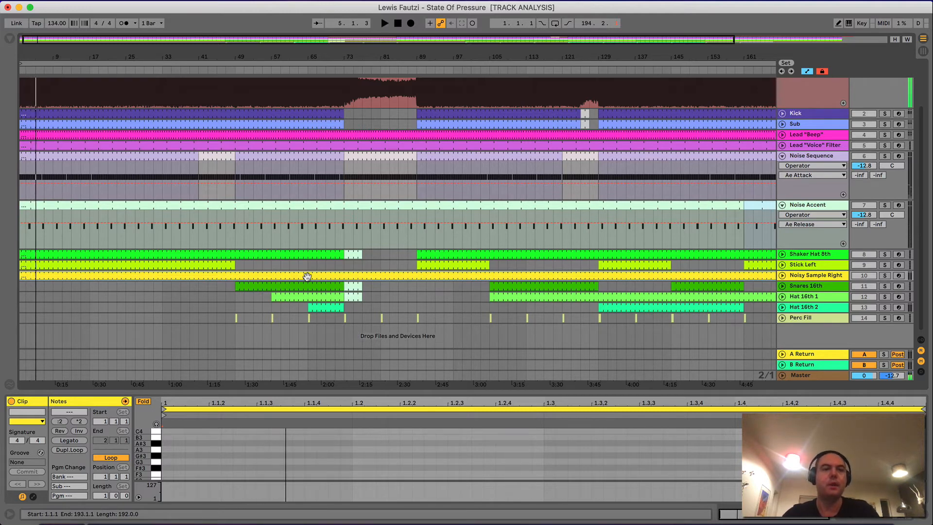
{"action": "left_click_drag", "start_coordinate": [21, 294], "coordinate": [189, 275]}
Play the reference from bar 55 across the Hat 16th 1 entry, stop, and select that track's section from bar 57 to 73
{"action": "left_click", "coordinate": [274, 289]}
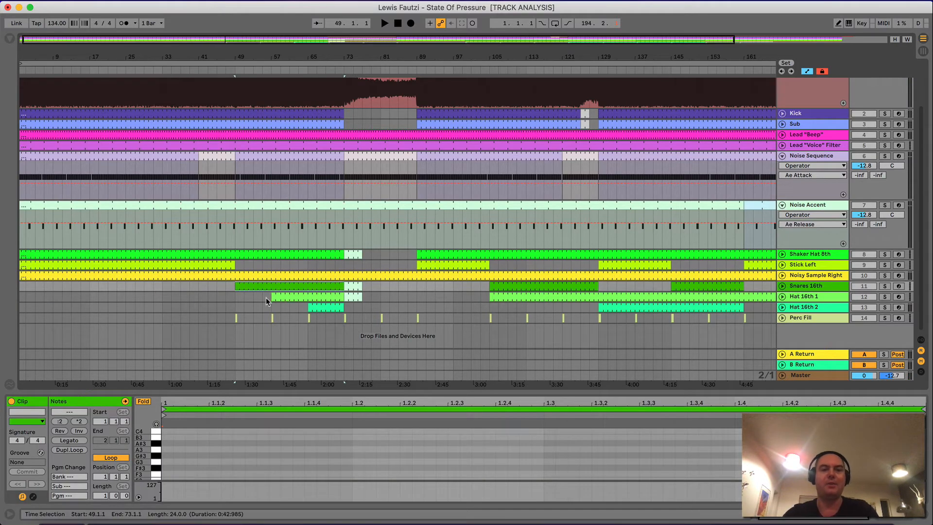
{"action": "left_click", "coordinate": [269, 297]}
{"action": "left_click", "coordinate": [263, 299]}
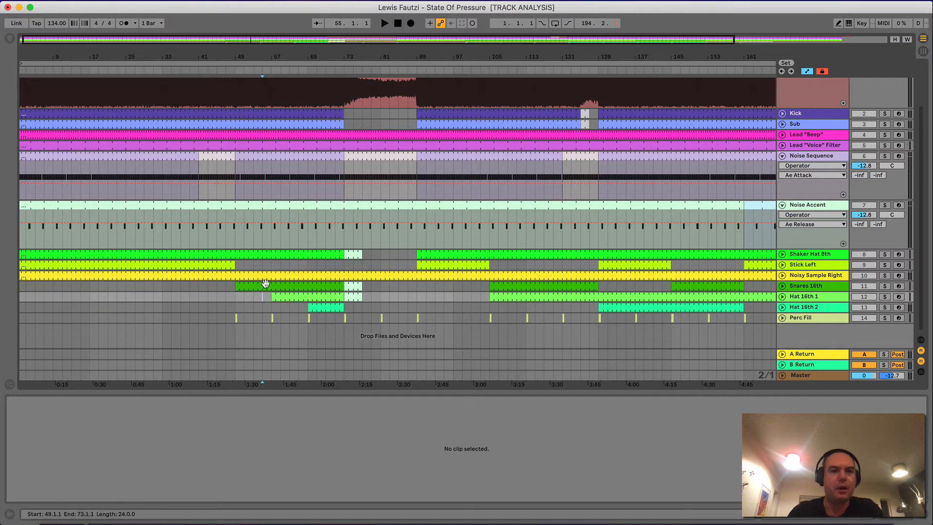
{"action": "key", "text": "space"}
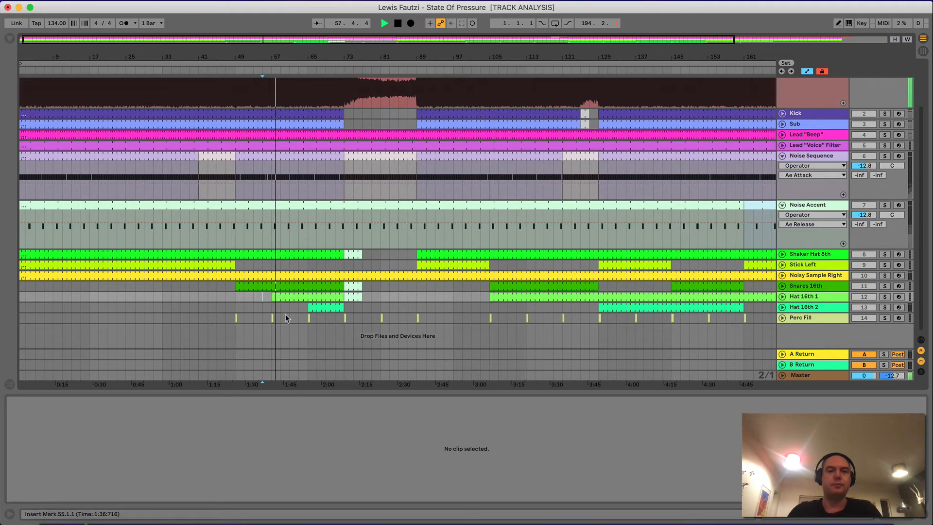
{"action": "key", "text": "space"}
{"action": "left_click", "coordinate": [309, 298]}
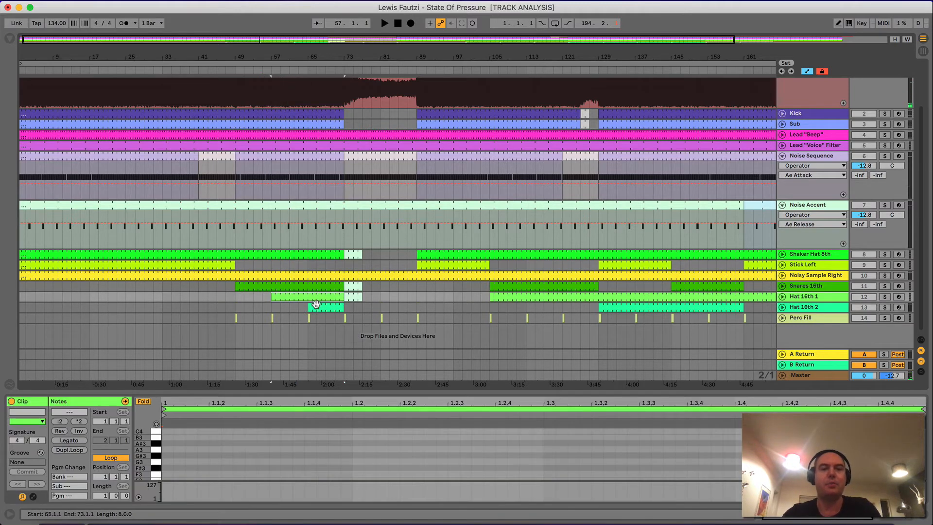
Select the Hat 16th 2 section from bar 65 to bar 73, play the reference across it, and restart playback from bar 73
{"action": "left_click", "coordinate": [316, 305]}
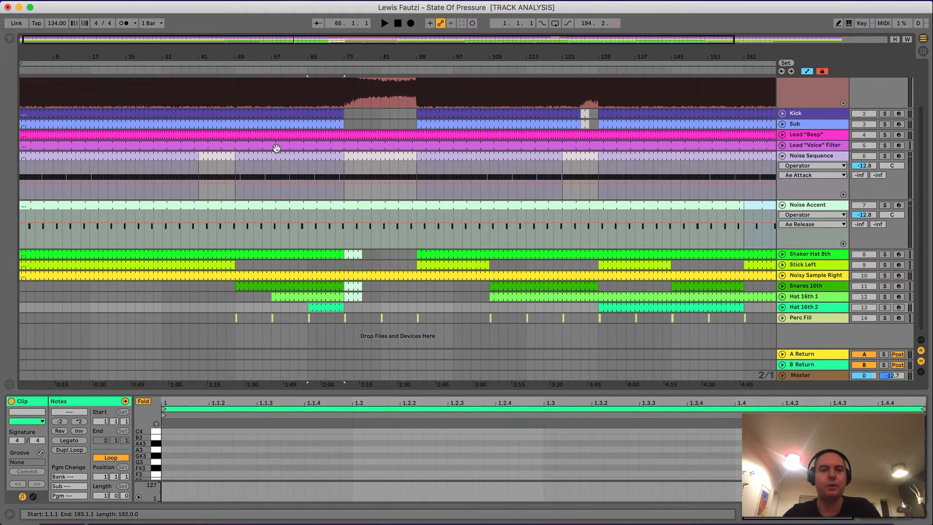
{"action": "left_click", "coordinate": [301, 70]}
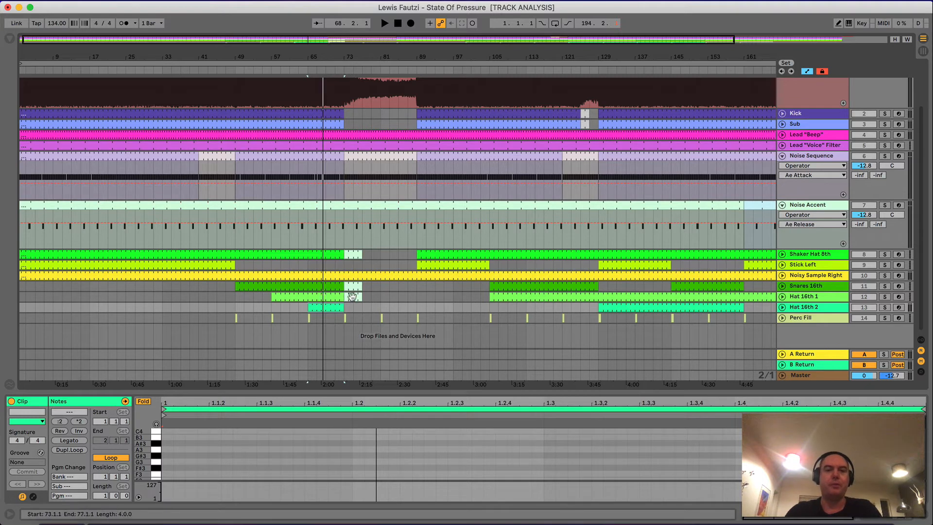
{"action": "left_click", "coordinate": [343, 240]}
{"action": "key", "text": "space"}
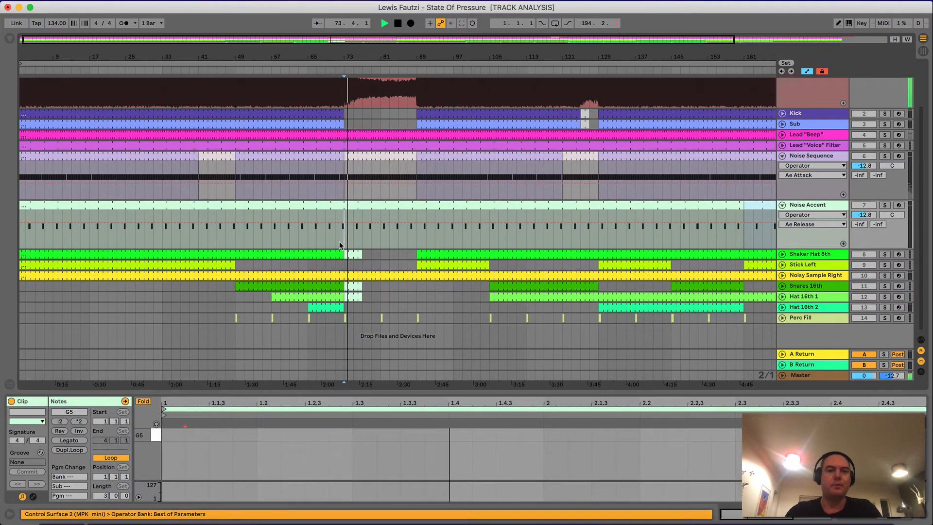
Copy the muted Kick and Sub clips at bar 125 to the start of the breakdown at bar 73
{"action": "scroll", "coordinate": [342, 182], "scroll_direction": "up", "scroll_amount": 3}
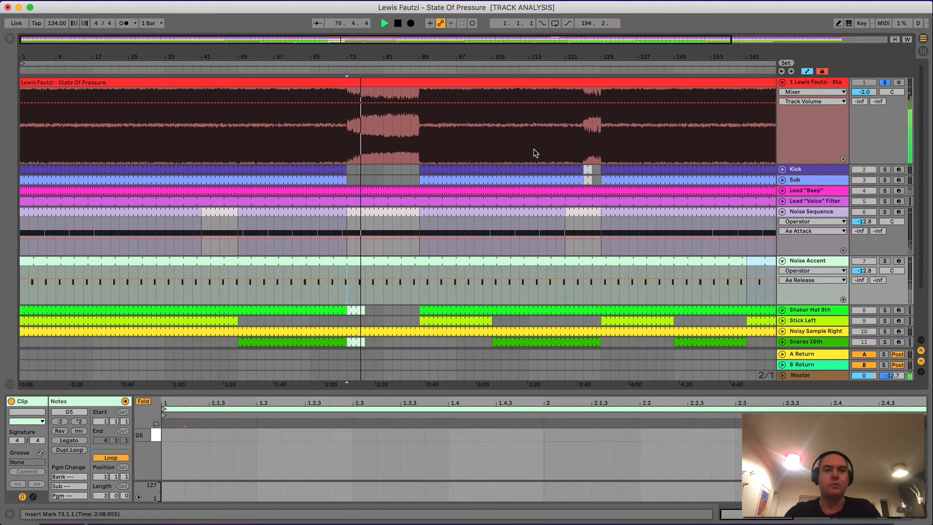
{"action": "left_click", "coordinate": [589, 169]}
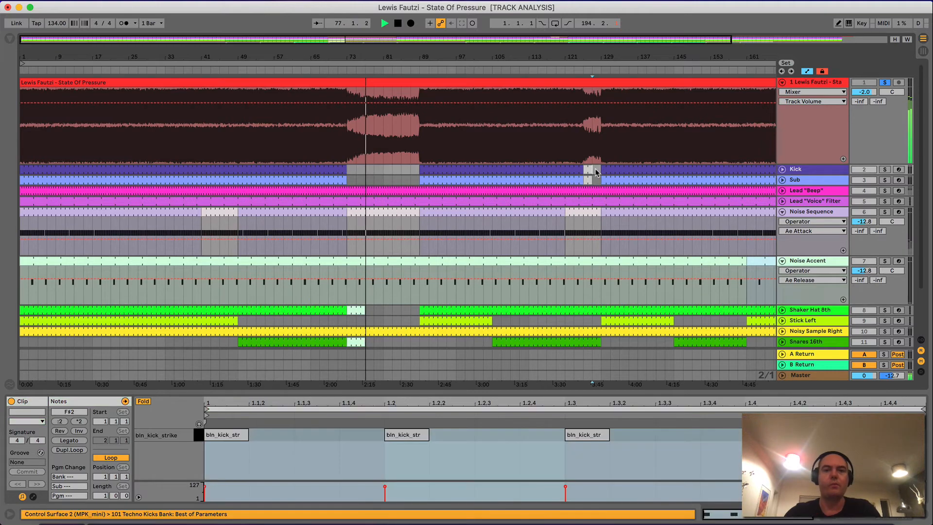
{"action": "left_click", "coordinate": [588, 181], "text": "shift"}
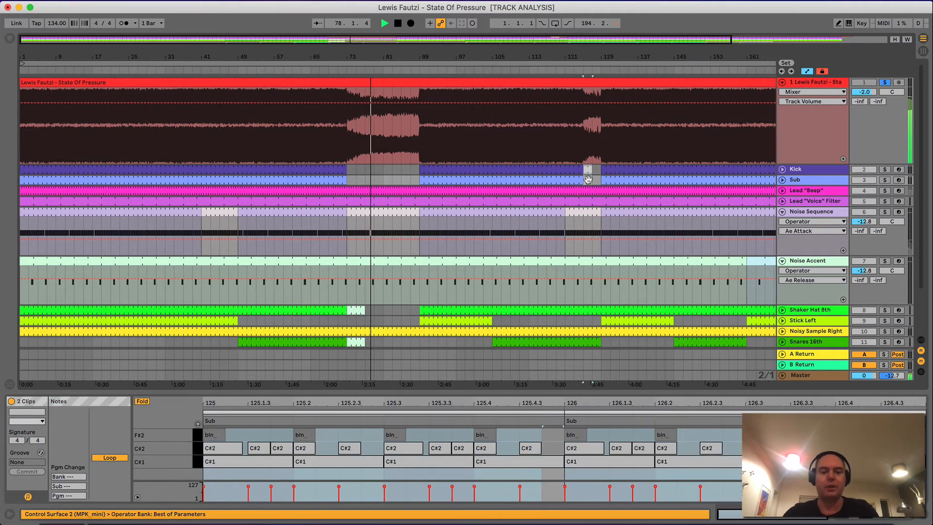
{"action": "left_click", "coordinate": [348, 169]}
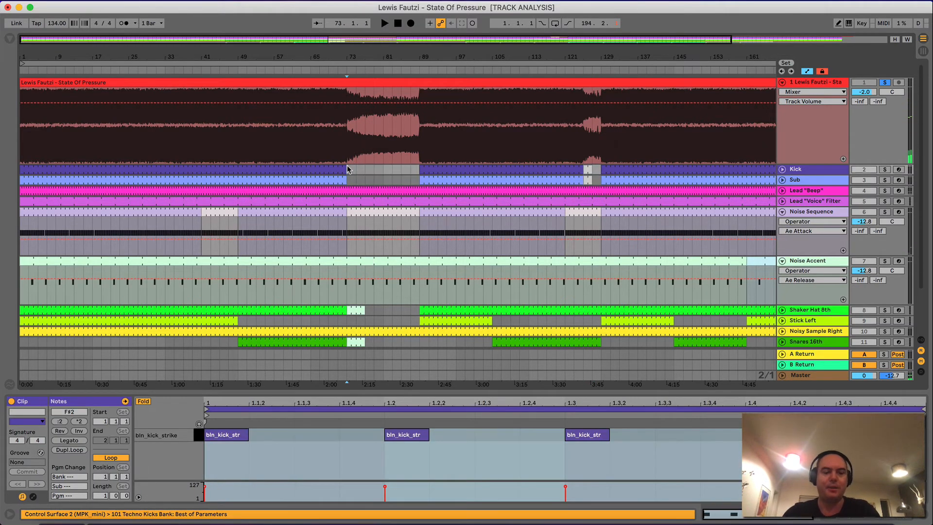
{"action": "left_click_drag", "start_coordinate": [347, 169], "coordinate": [350, 169]}
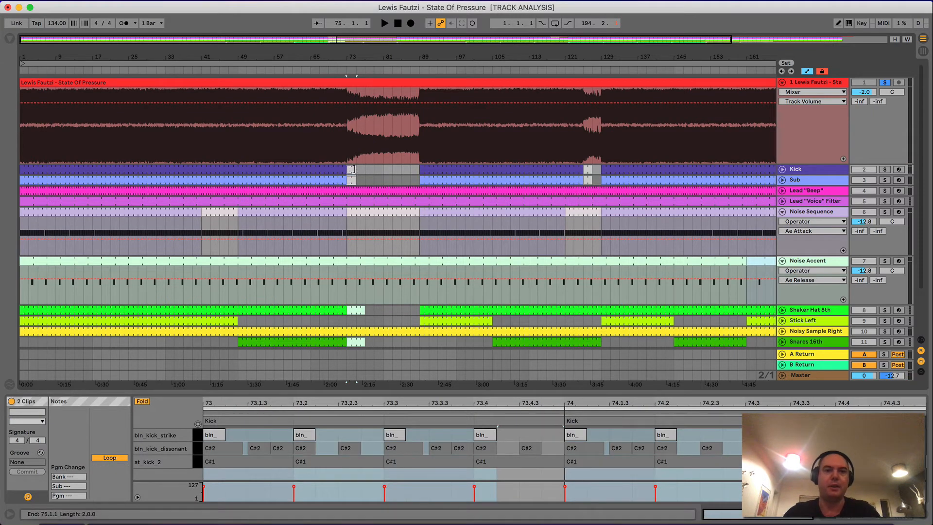
Extend the muted Kick and Sub clips in the breakdown up to bar 81 while the reference plays
{"action": "left_click", "coordinate": [353, 168]}
{"action": "key", "text": "space"}
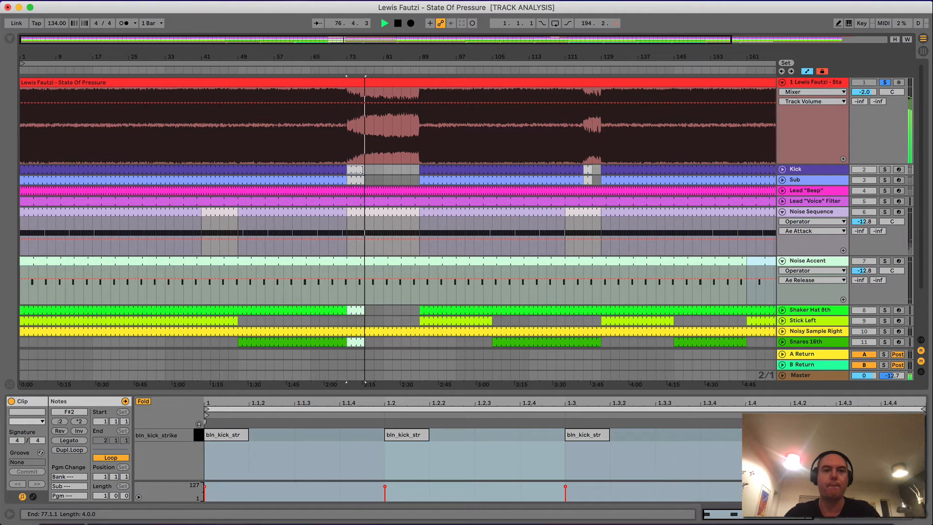
{"action": "left_click_drag", "start_coordinate": [361, 170], "coordinate": [380, 170]}
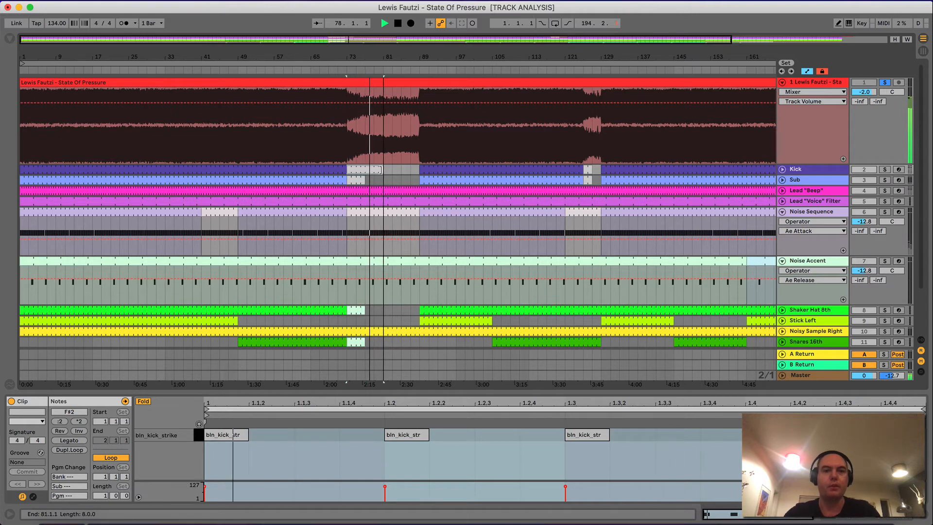
{"action": "left_click", "coordinate": [383, 180]}
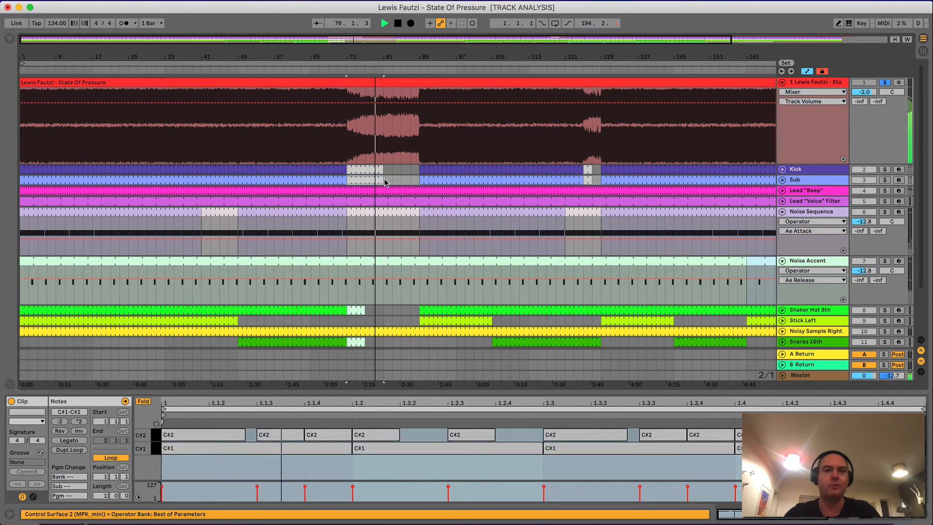
Listen through the rest of the breakdown, compare the tracks with the re-entry at bar 89, stop, and mark bar 89
{"action": "scroll", "coordinate": [344, 294], "scroll_direction": "down", "scroll_amount": 3}
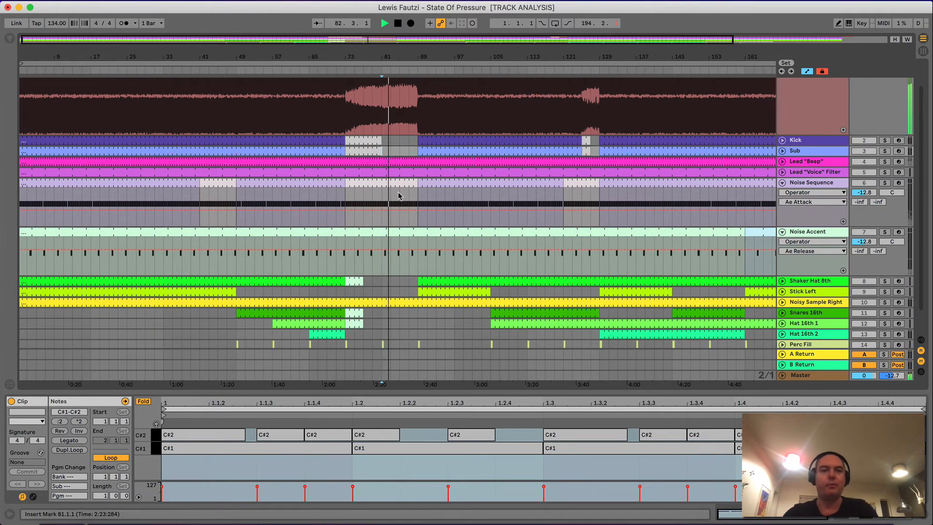
{"action": "mouse_move", "coordinate": [400, 214]}
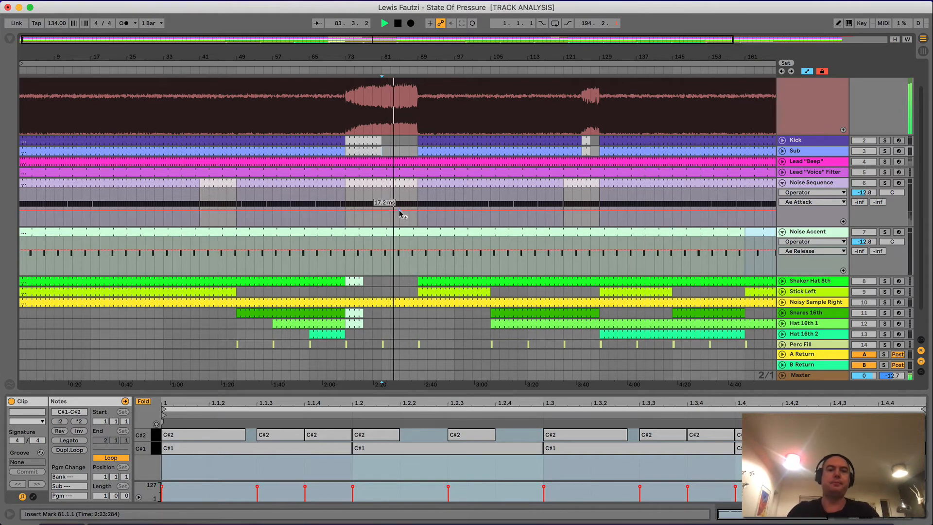
{"action": "scroll", "coordinate": [400, 212], "scroll_direction": "up", "scroll_amount": 1}
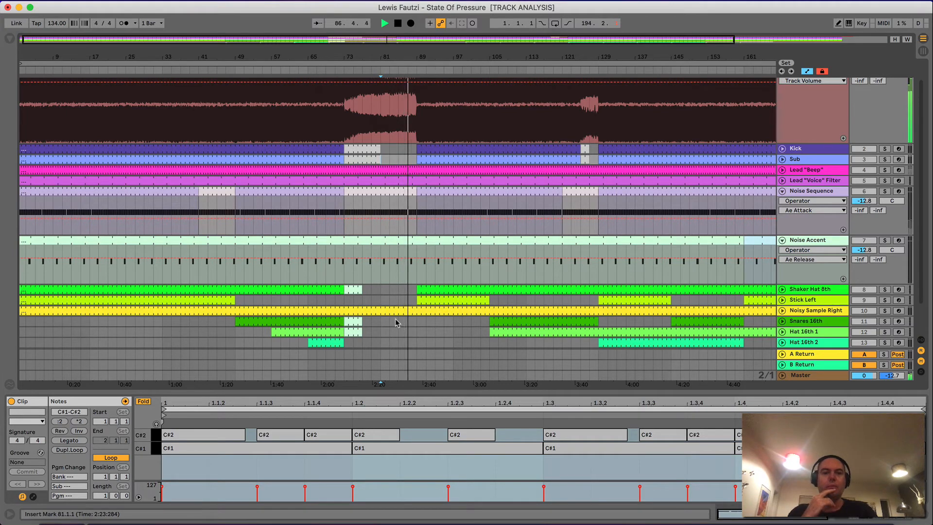
{"action": "scroll", "coordinate": [425, 322], "scroll_direction": "up", "scroll_amount": 2}
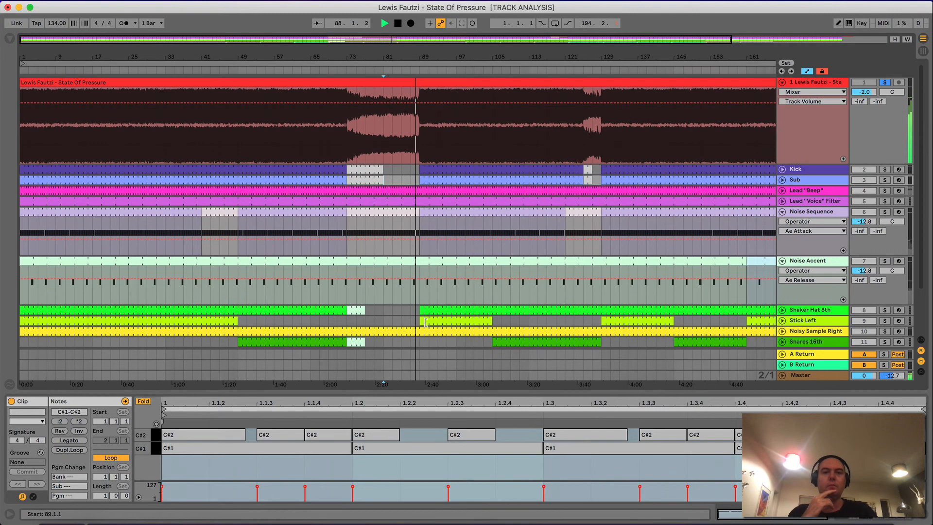
{"action": "scroll", "coordinate": [425, 322], "scroll_direction": "down", "scroll_amount": 5}
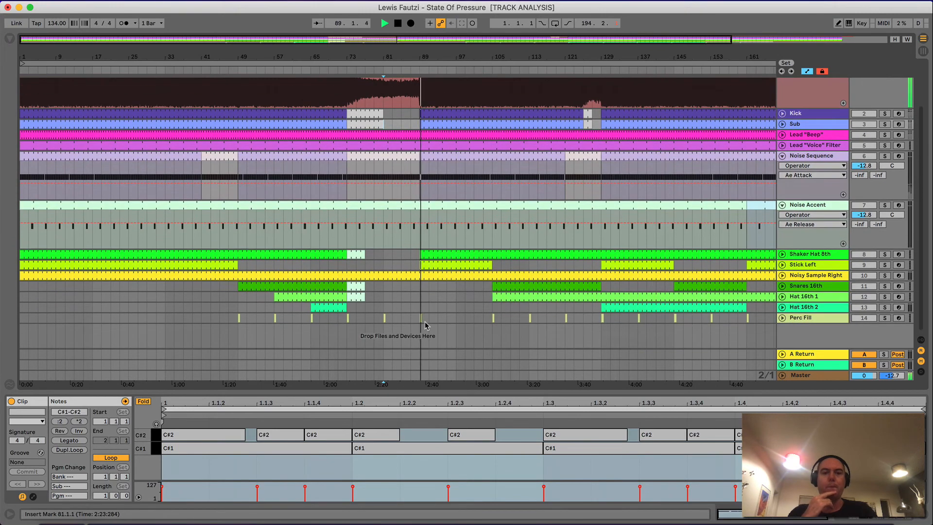
{"action": "scroll", "coordinate": [425, 325], "scroll_direction": "up", "scroll_amount": 2}
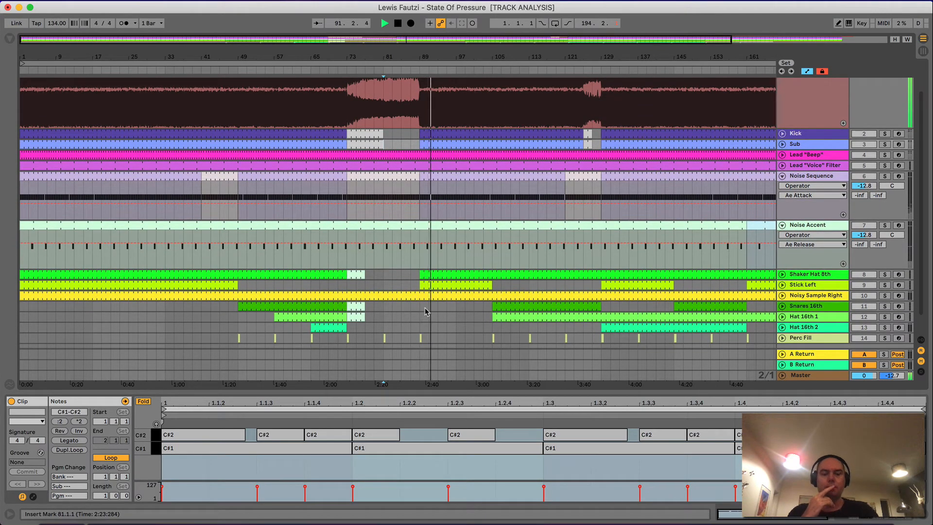
{"action": "key", "text": "space"}
{"action": "left_click", "coordinate": [420, 307]}
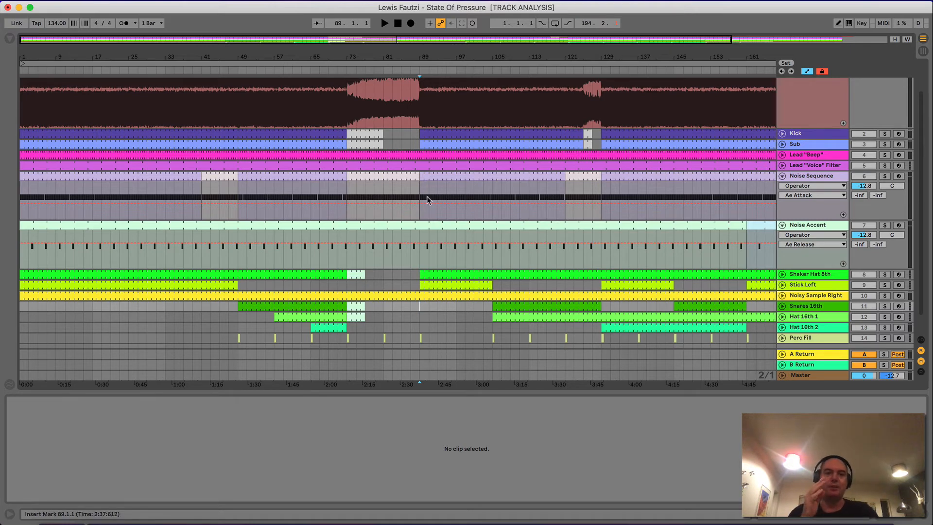
Play the reference from bar 97 across bar 105, collapse the Noise Sequence and Noise Accent tracks, and stop
{"action": "left_click", "coordinate": [478, 318]}
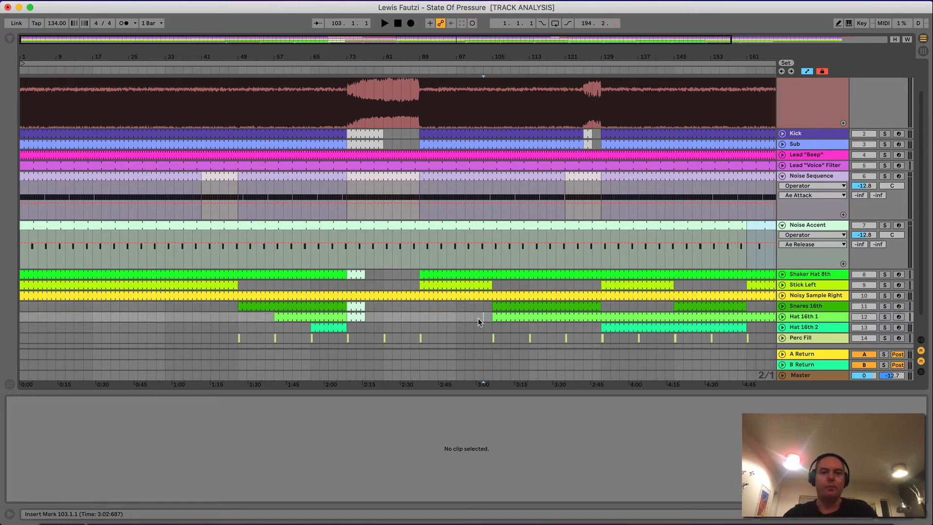
{"action": "left_click", "coordinate": [457, 313]}
{"action": "key", "text": "space"}
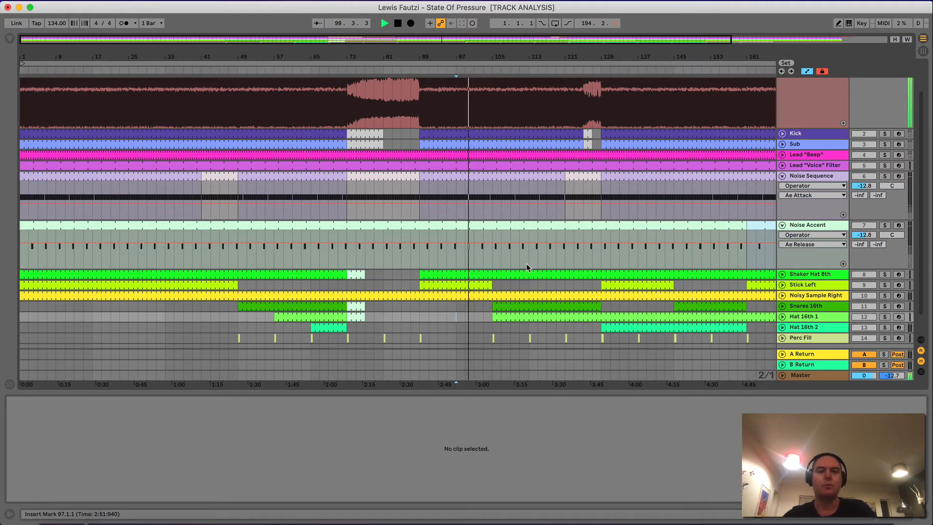
{"action": "left_click", "coordinate": [782, 176]}
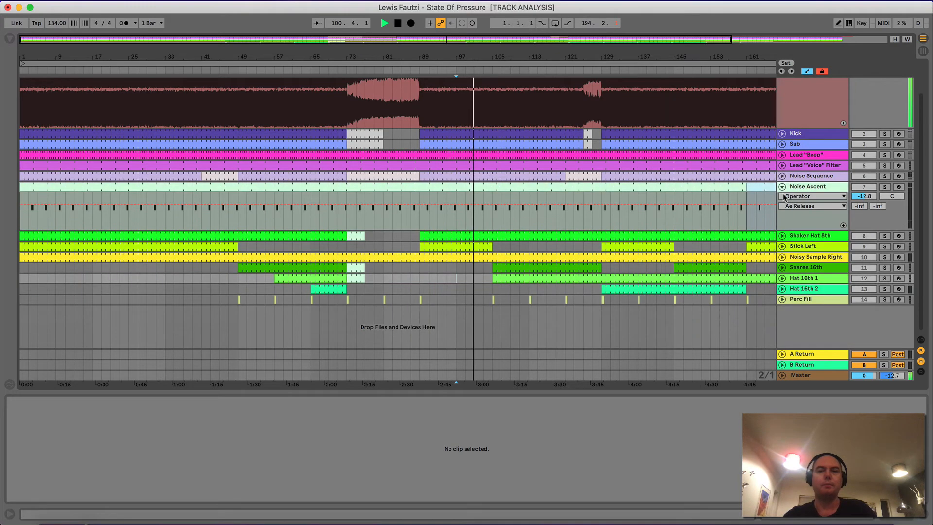
{"action": "left_click", "coordinate": [783, 187]}
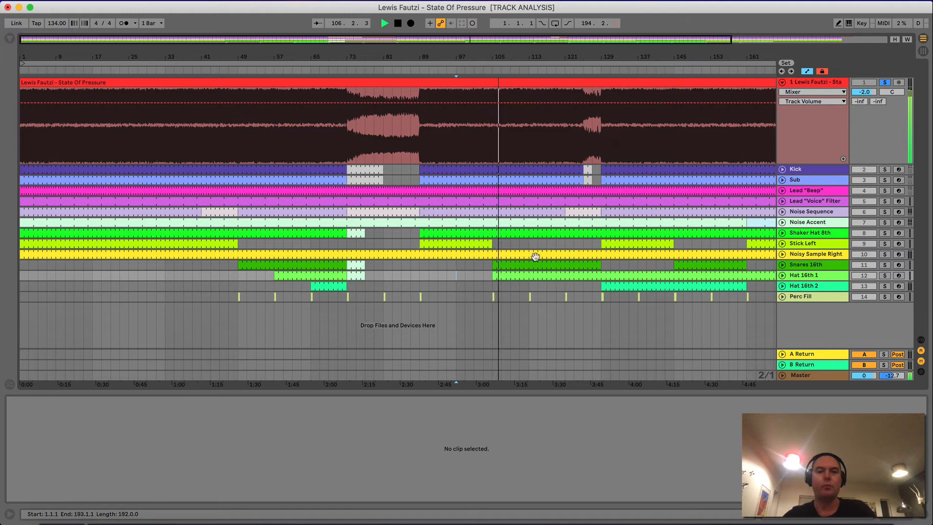
{"action": "key", "text": "space"}
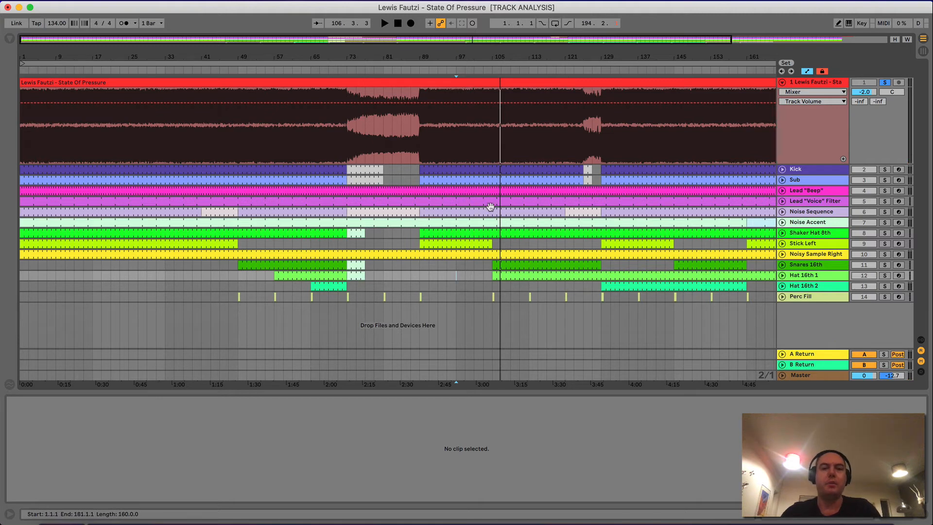
Mark the Stick Left exit at bar 105, select Snares 16th bars 105 to 129 and Hat 16th 1 bars 105 to 169, and play
{"action": "left_click", "coordinate": [496, 243]}
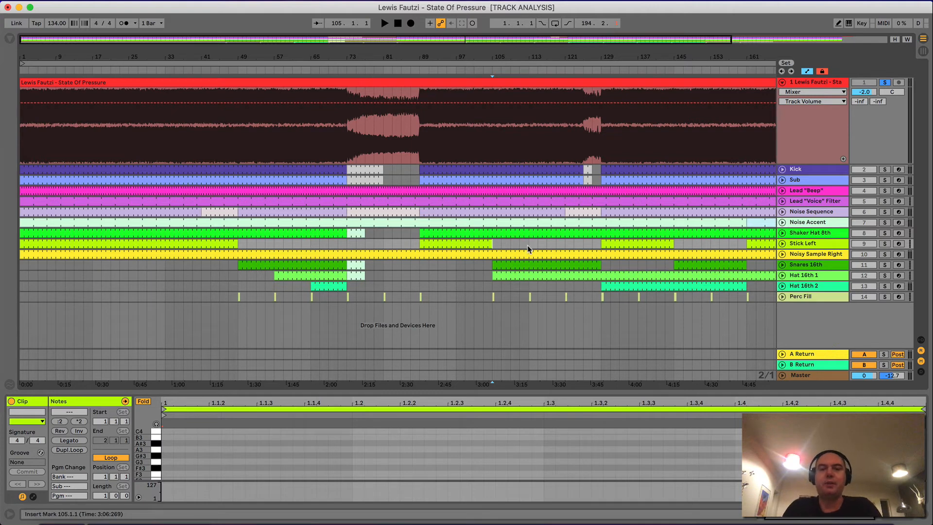
{"action": "left_click", "coordinate": [502, 266]}
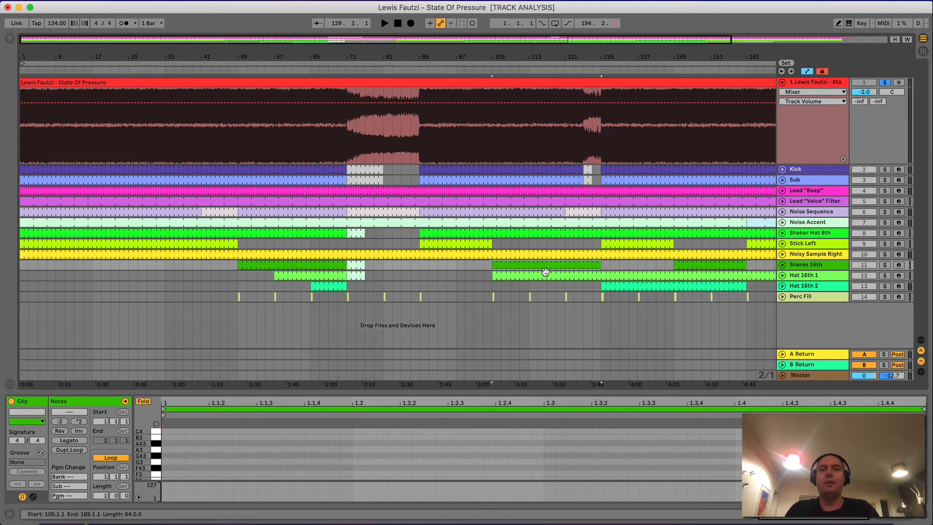
{"action": "left_click", "coordinate": [501, 276]}
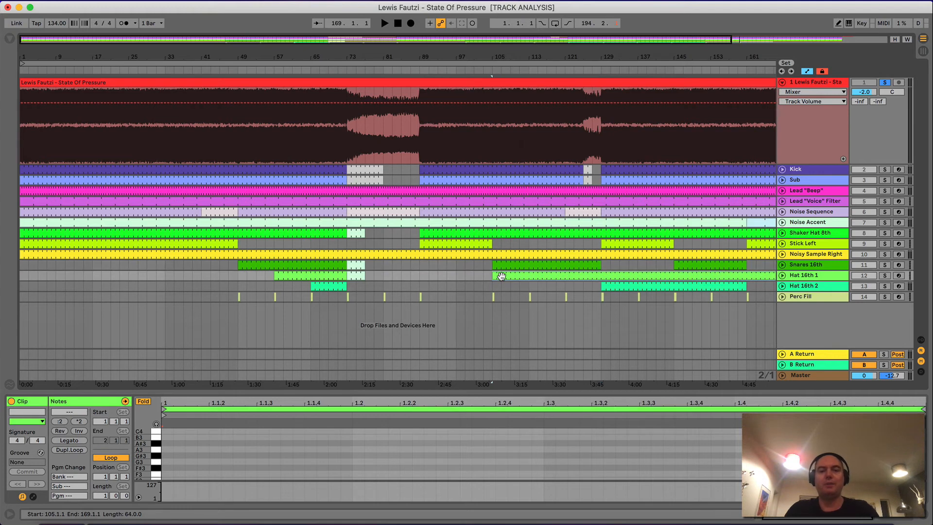
{"action": "key", "text": "space"}
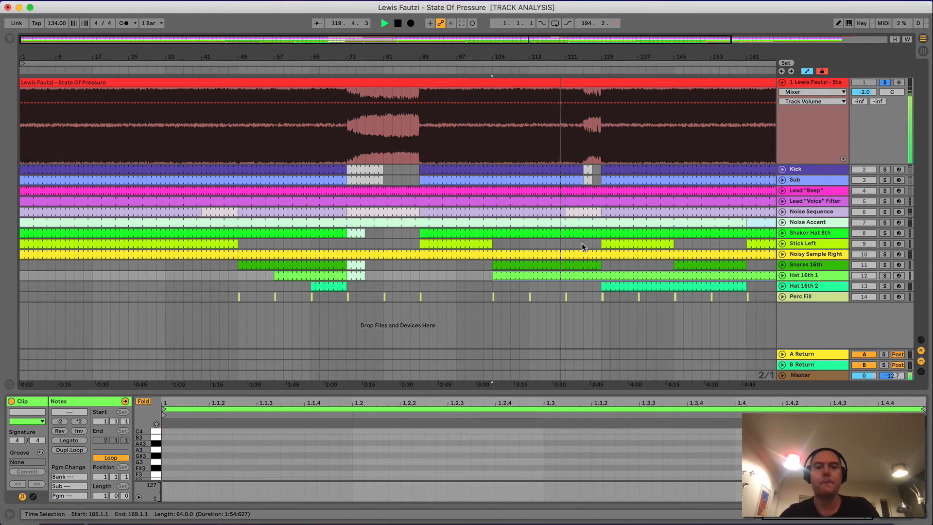
Expand the Noise Accent track's automation during playback and stop the reference after it passes bar 129
{"action": "left_click", "coordinate": [782, 222]}
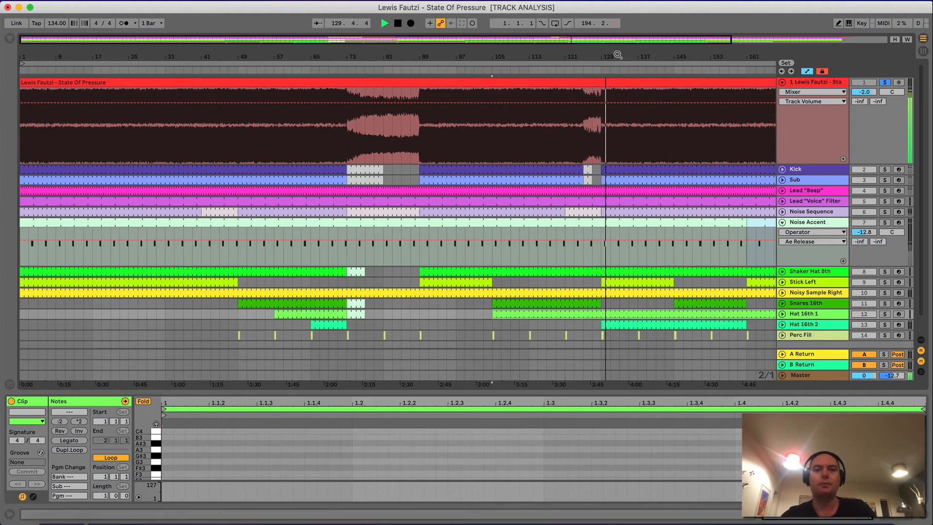
{"action": "key", "text": "plus"}
{"action": "key", "text": "minus"}
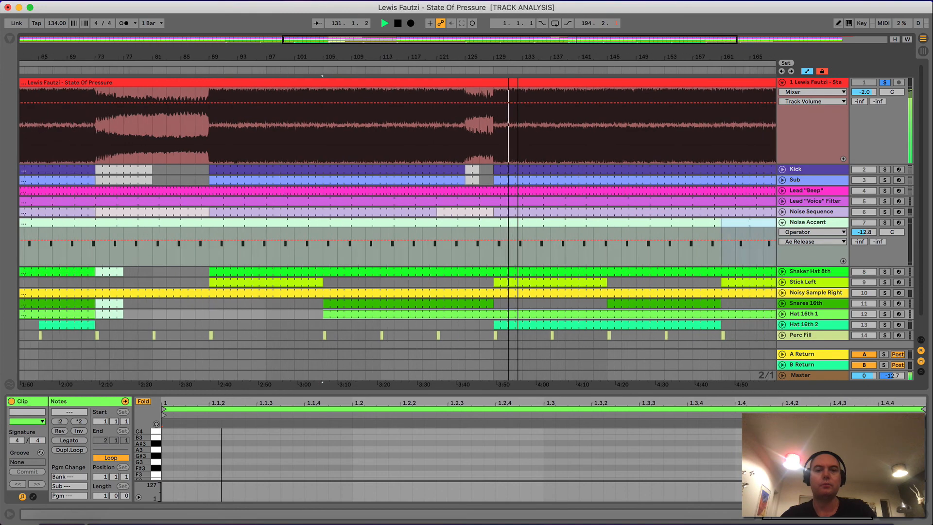
{"action": "key", "text": "minus"}
{"action": "key", "text": "space"}
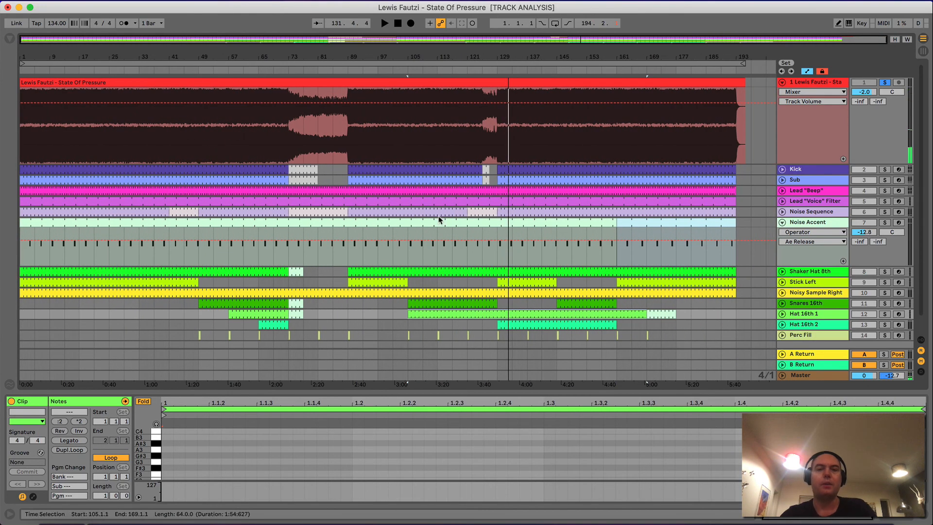
Examine the swaps from bar 129 by selecting Noise Sequence bars 129 to 193, Stick Left 129 to 145, and Snares 16th 145 to 161
{"action": "left_click", "coordinate": [508, 213]}
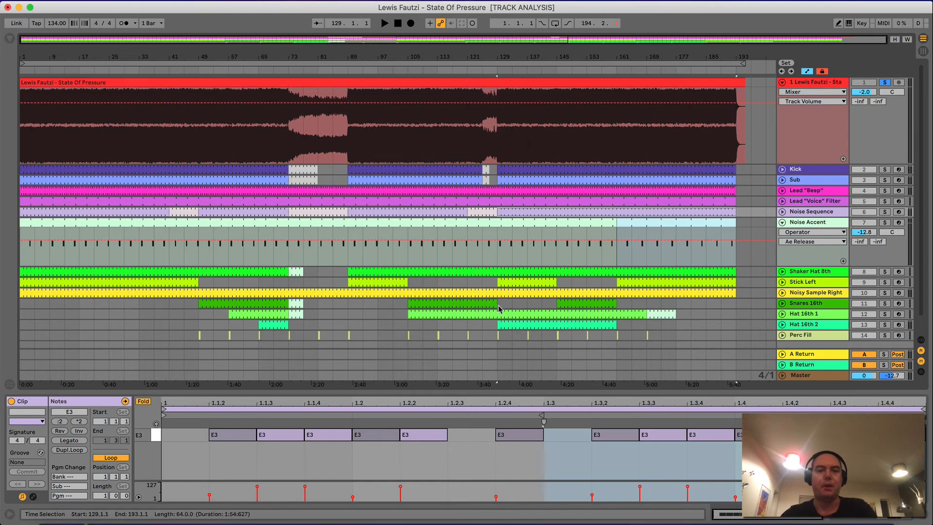
{"action": "left_click", "coordinate": [504, 282]}
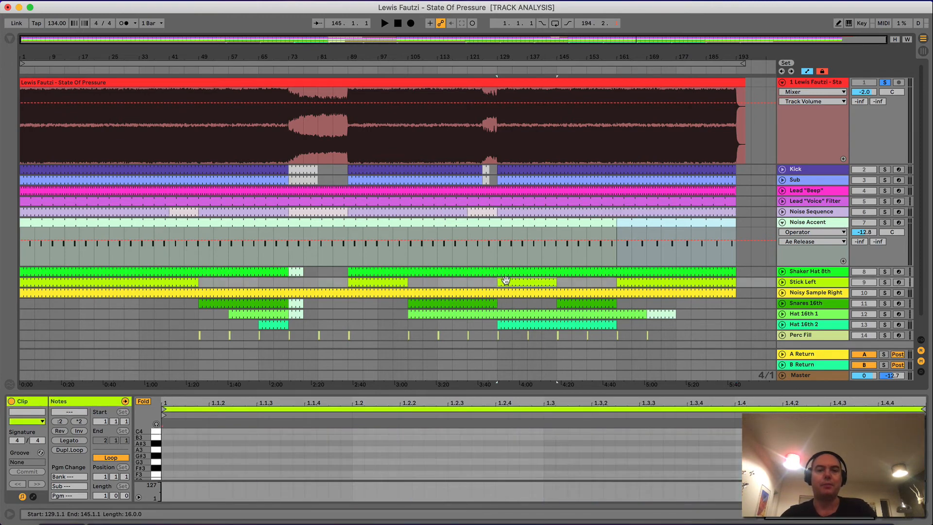
{"action": "left_click", "coordinate": [505, 304]}
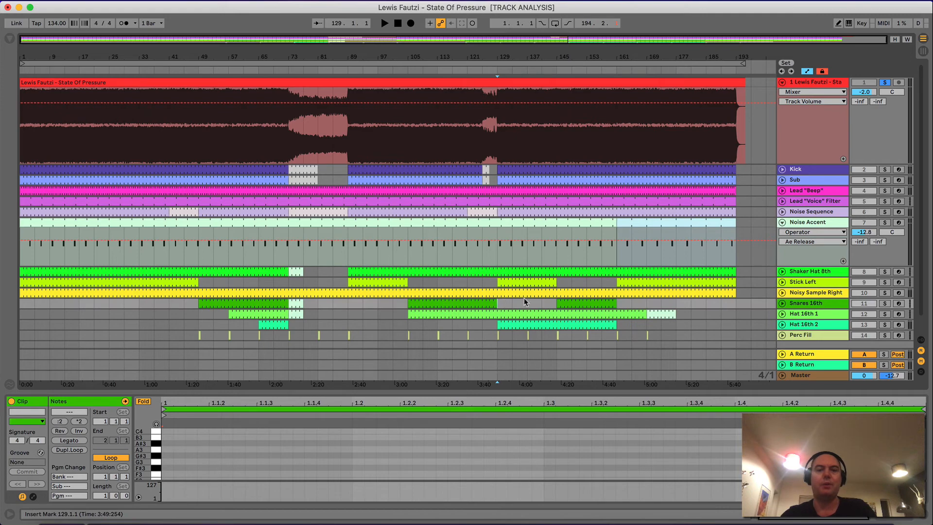
{"action": "left_click", "coordinate": [564, 302]}
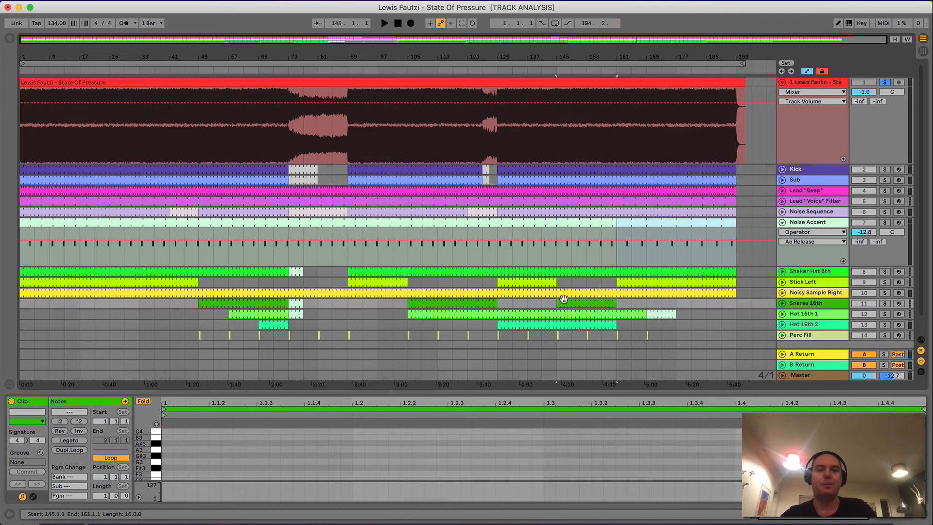
{"action": "left_click", "coordinate": [563, 285]}
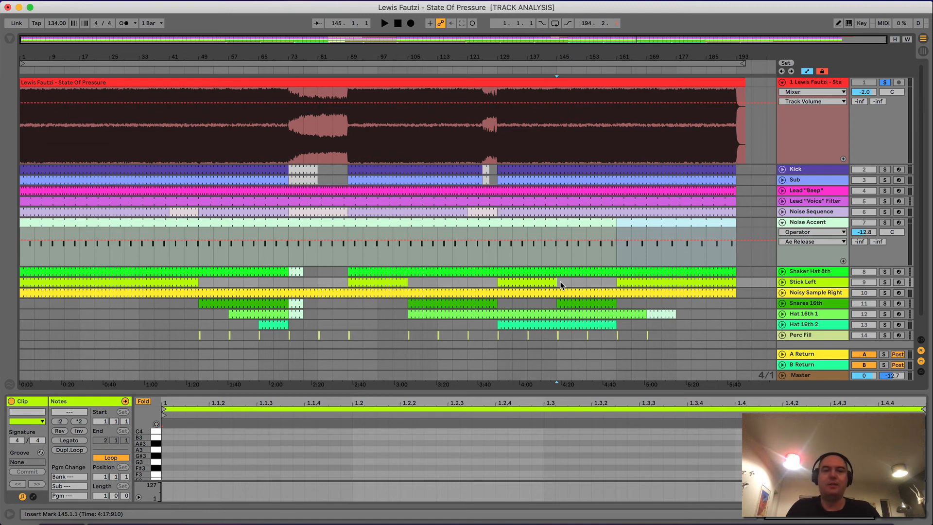
Mark Stick Left at bar 157, select the Noise Accent clip from bar 161 to 193, and play the reference from bar 161 to 169
{"action": "left_click", "coordinate": [602, 280]}
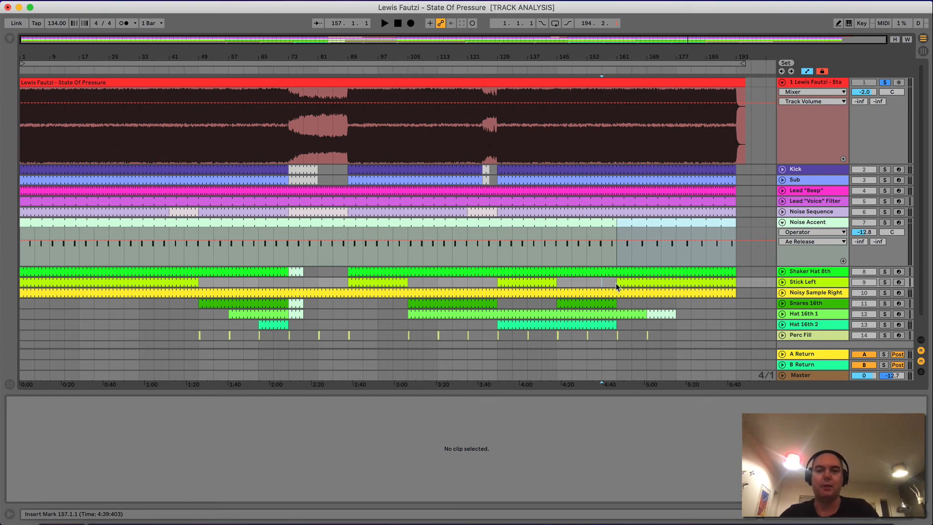
{"action": "left_click", "coordinate": [627, 222]}
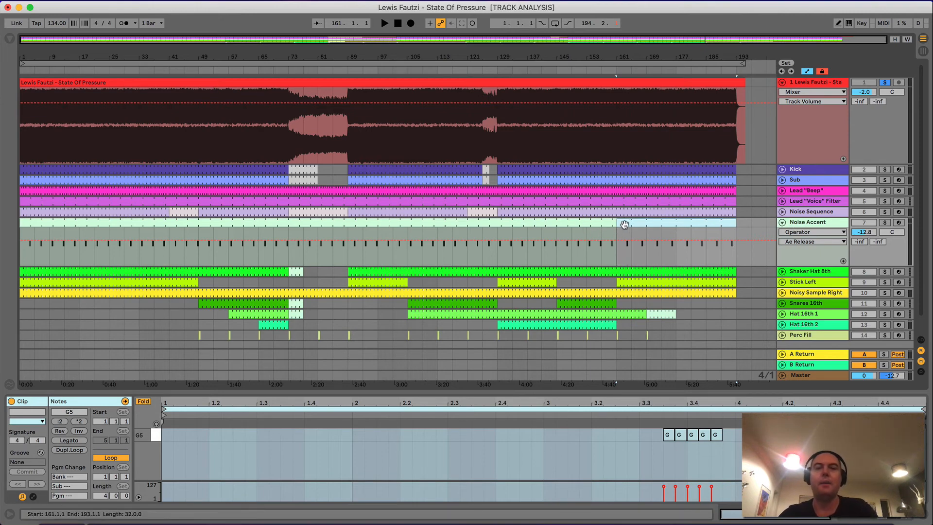
{"action": "key", "text": "space"}
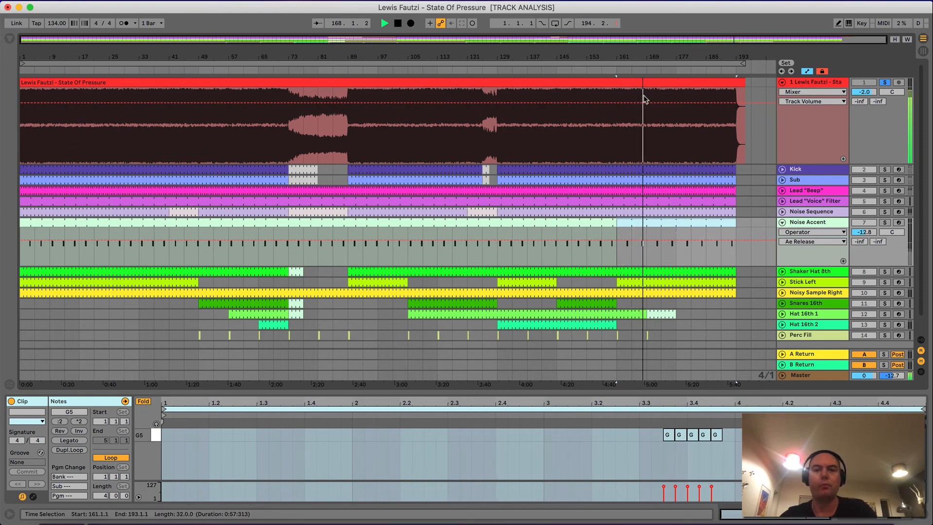
{"action": "left_click", "coordinate": [637, 250]}
{"action": "key", "text": "space"}
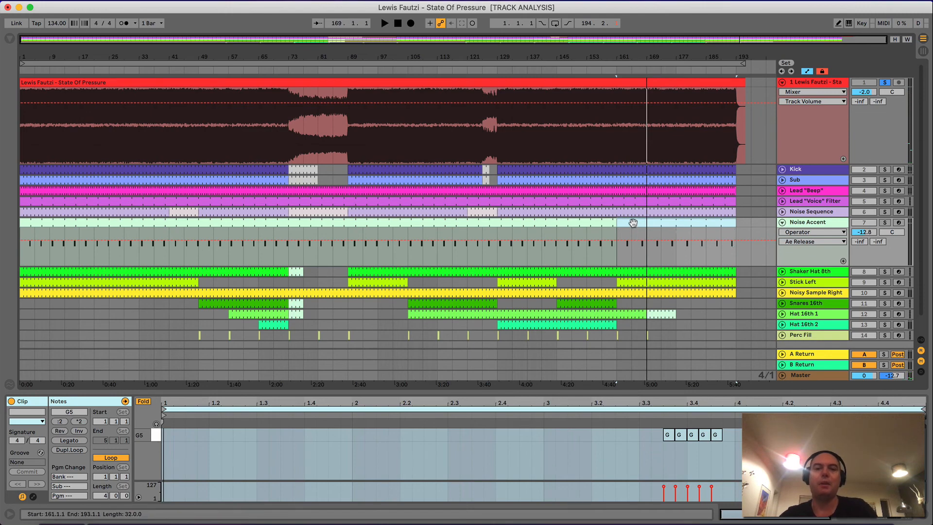
Select Noise Sequence bars 129 to 193 and Hat 16th 1 bars 169 to 177, and play the reference from bar 169 to 185
{"action": "left_click", "coordinate": [655, 212]}
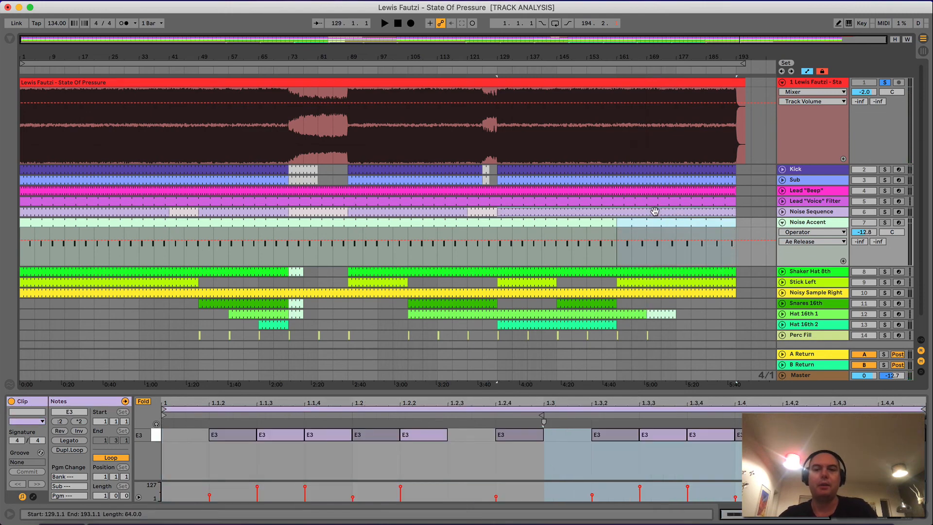
{"action": "left_click", "coordinate": [632, 234]}
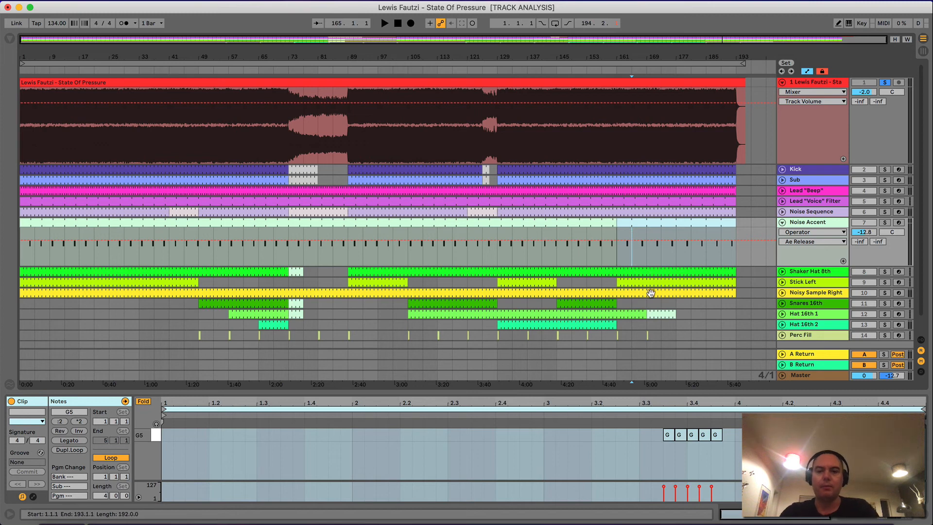
{"action": "left_click", "coordinate": [652, 313]}
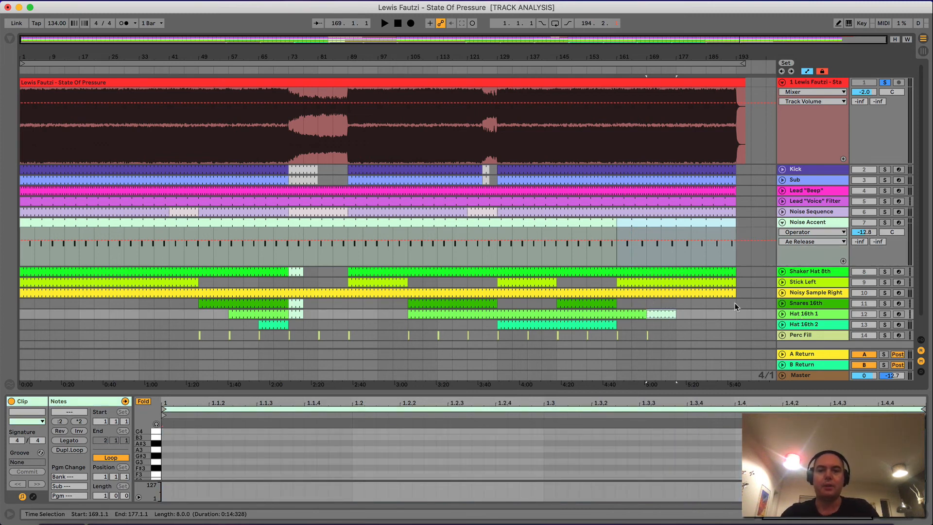
{"action": "left_click", "coordinate": [644, 310]}
{"action": "key", "text": "space"}
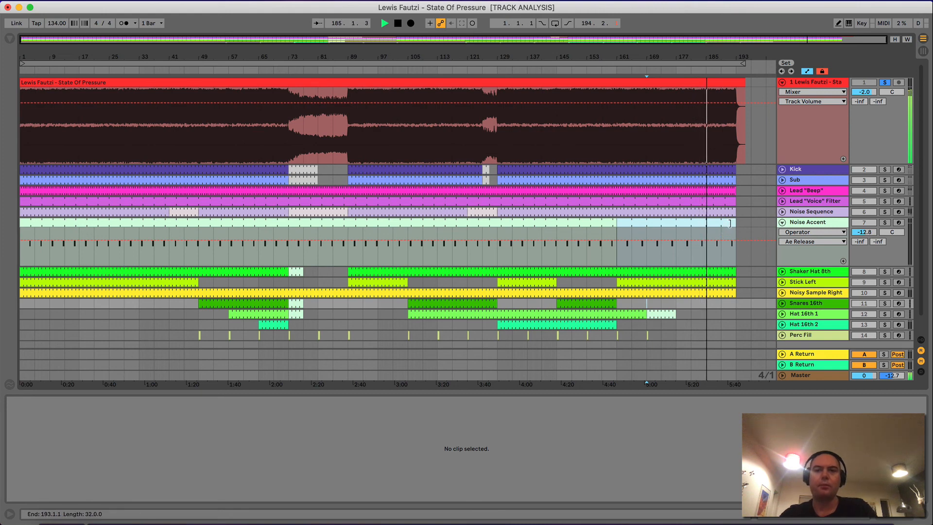
{"action": "key", "text": "space"}
Shorten the last Noise Accent clip to end at bar 177, select it, and play the reference from just before that point
{"action": "left_click_drag", "start_coordinate": [729, 221], "coordinate": [696, 230]}
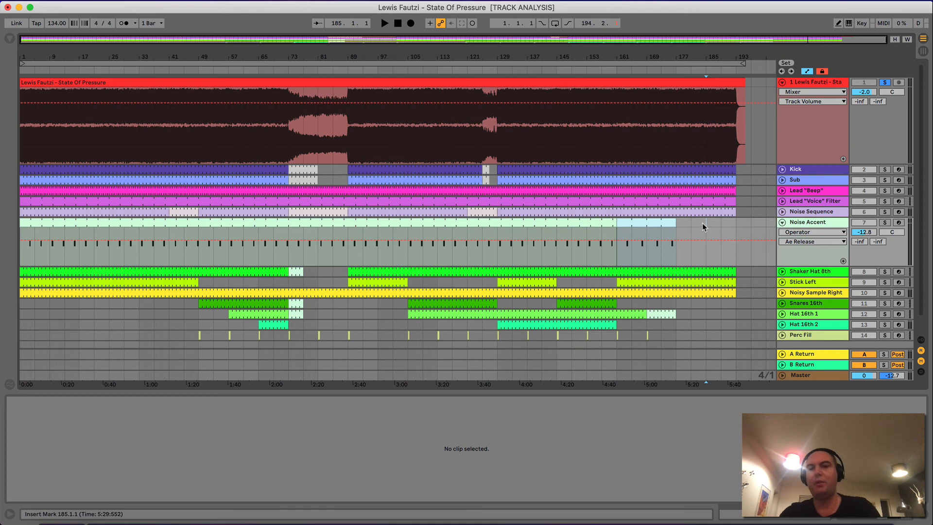
{"action": "left_click", "coordinate": [672, 223]}
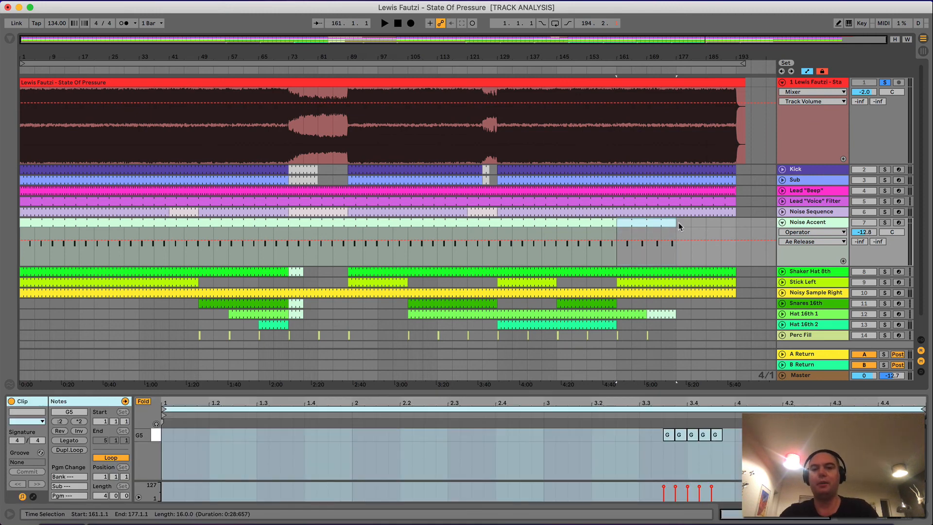
{"action": "left_click", "coordinate": [666, 72]}
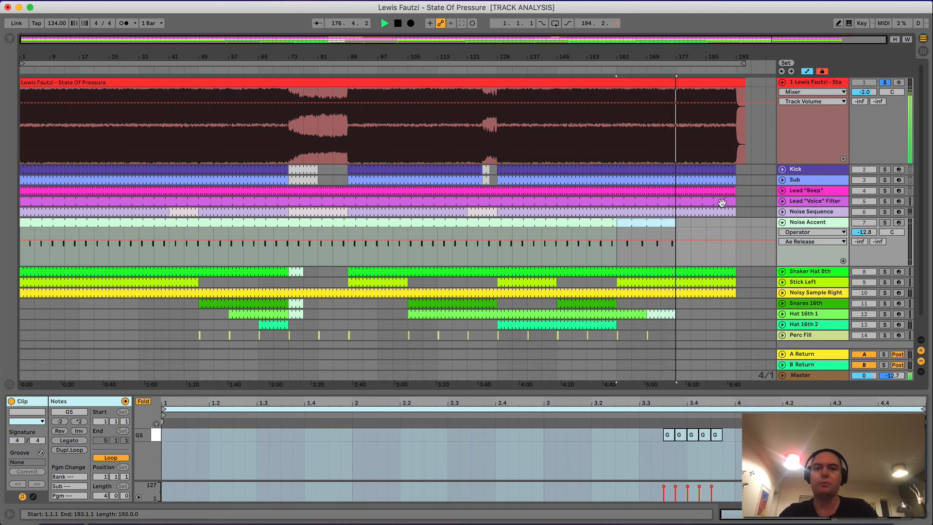
Play the reference from bar 189 to its ending past bar 193, stop, and collapse the Noise Accent track
{"action": "left_click", "coordinate": [720, 226]}
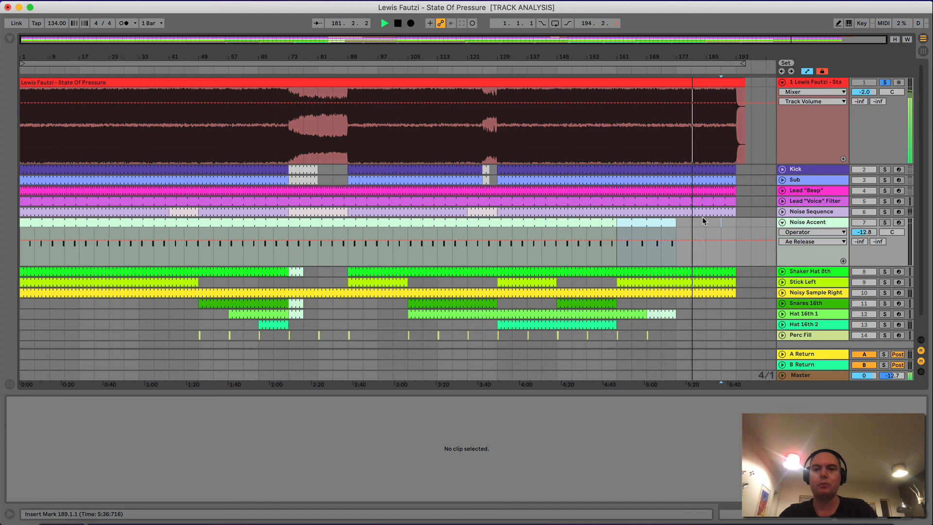
{"action": "key", "text": "space"}
{"action": "key", "text": "space"}
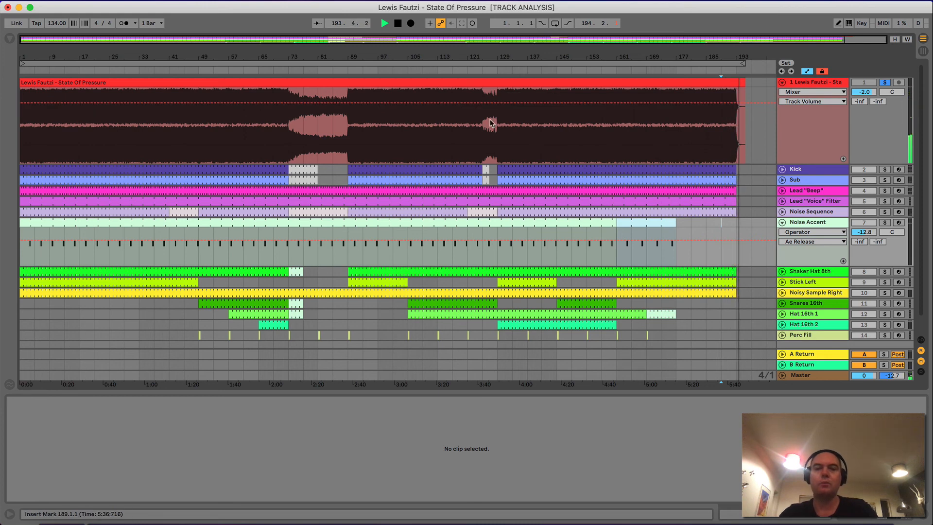
{"action": "key", "text": "space"}
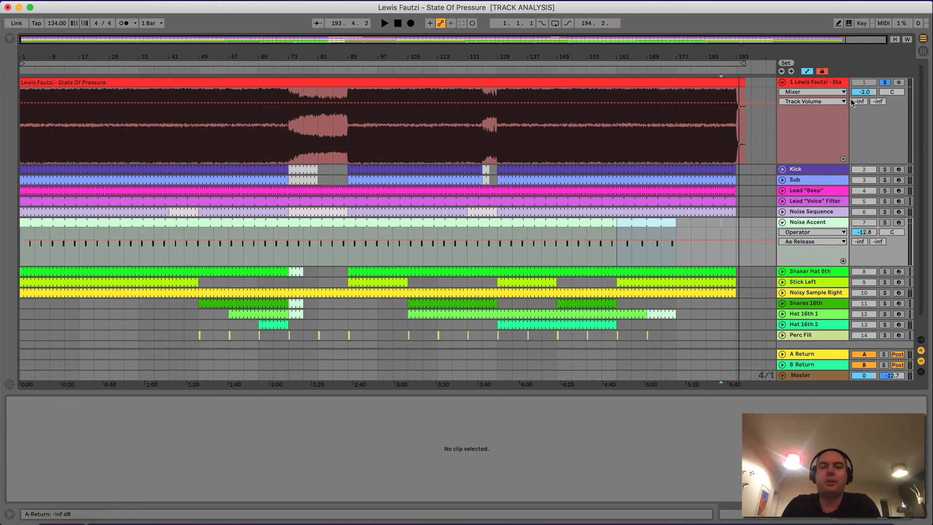
{"action": "left_click", "coordinate": [783, 223]}
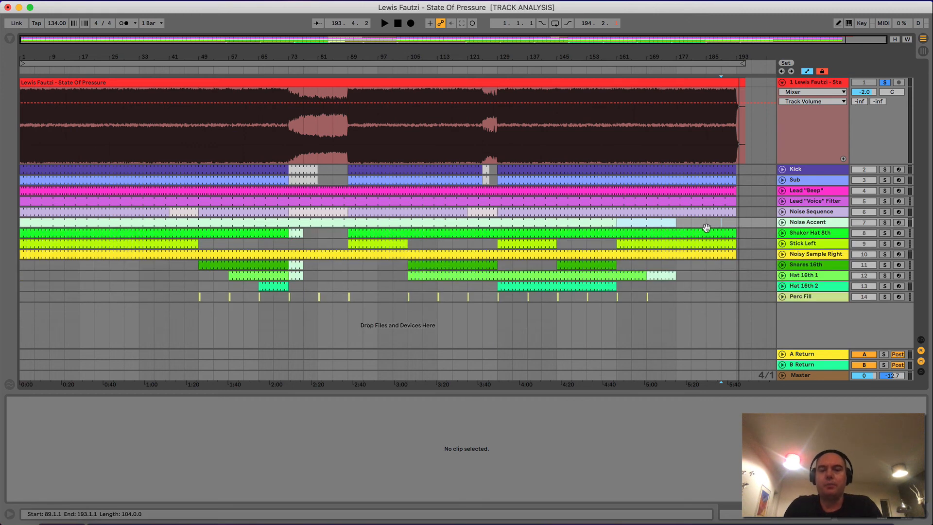